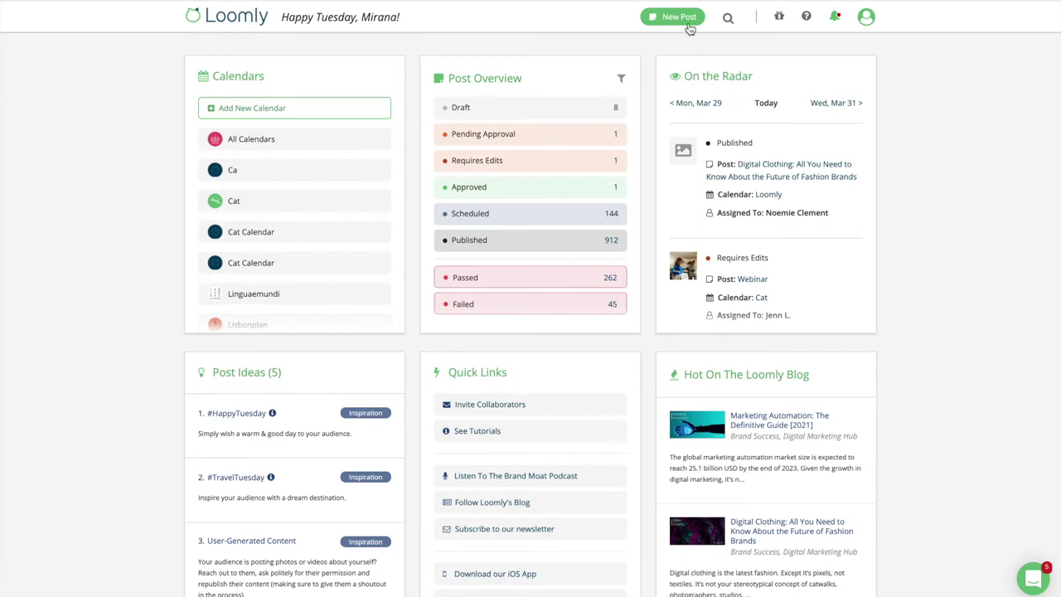
Start a new post in the Loomly calendar and begin building it.
{"action": "left_click", "coordinate": [685, 18]}
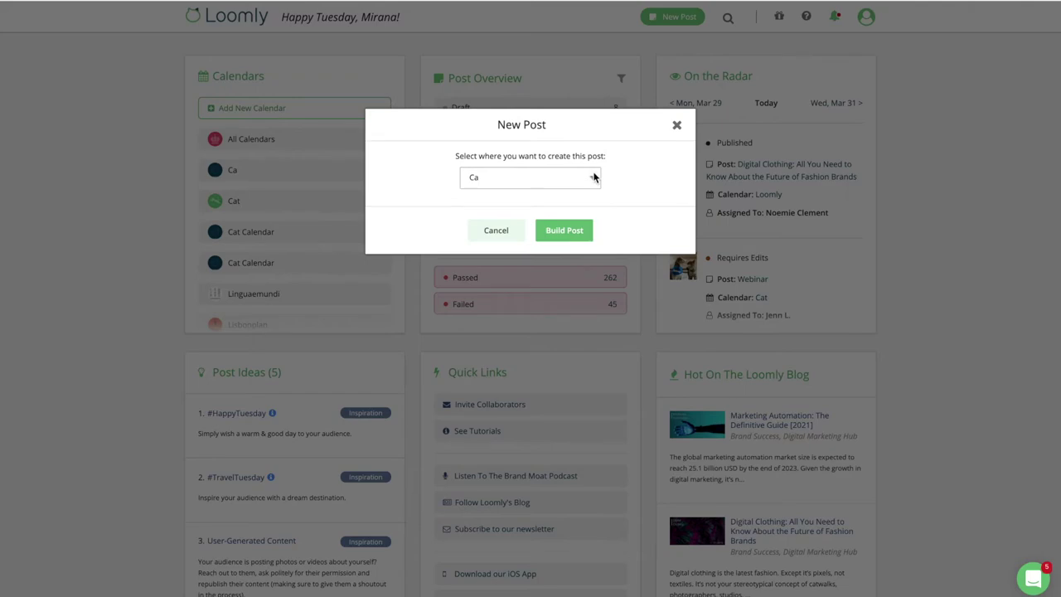
{"action": "left_click", "coordinate": [591, 176]}
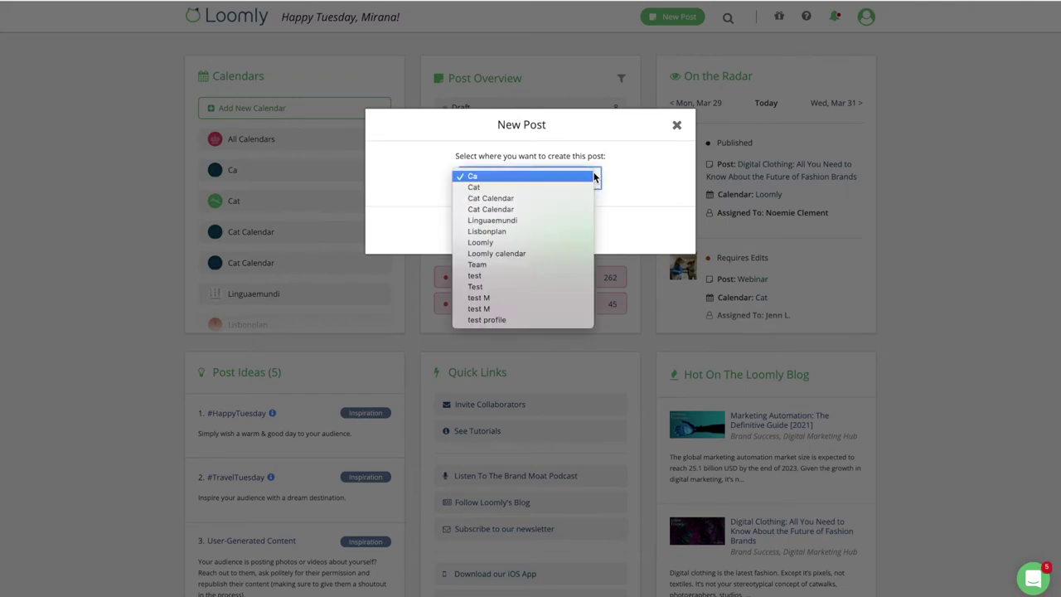
{"action": "left_click", "coordinate": [568, 240]}
{"action": "left_click", "coordinate": [572, 240]}
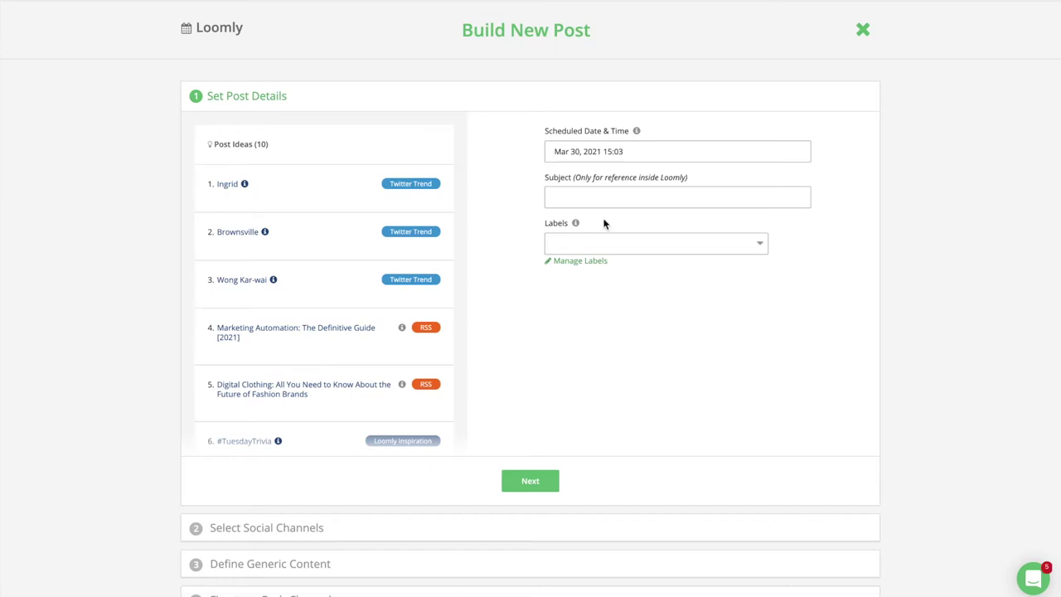
Schedule the post for Tue, Mar 30 18:00 with the subject 'Marketing Manual'.
{"action": "left_click", "coordinate": [638, 151]}
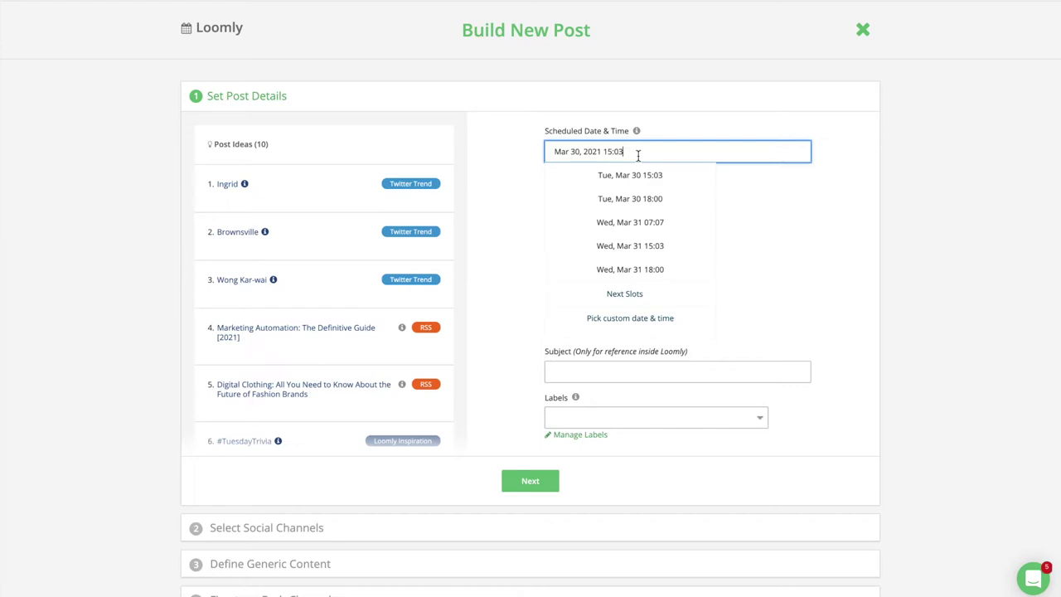
{"action": "left_click", "coordinate": [638, 200]}
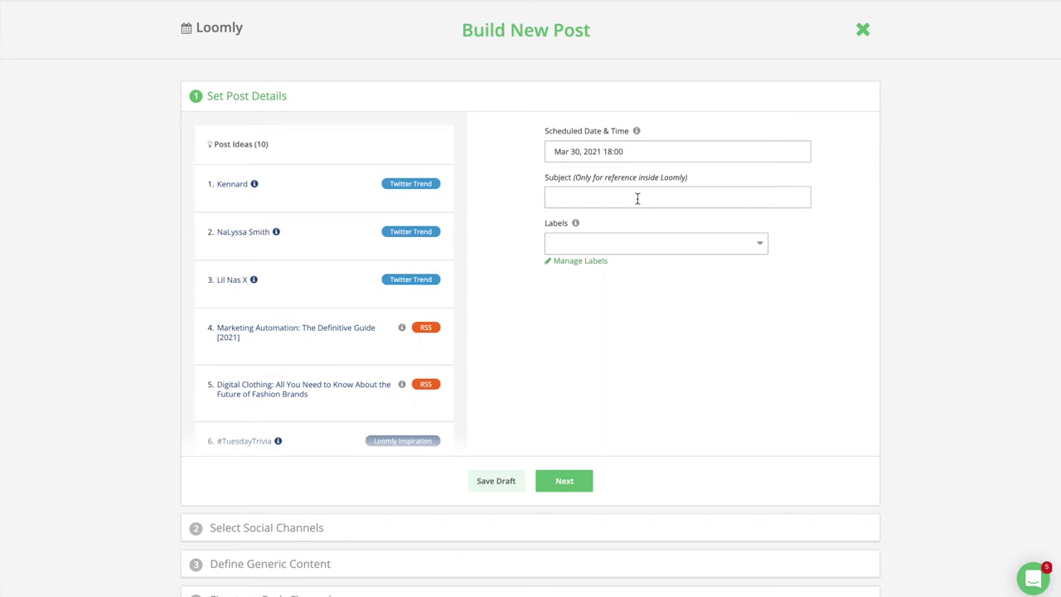
{"action": "left_click", "coordinate": [637, 199]}
{"action": "type", "text": "Marketing Manual"}
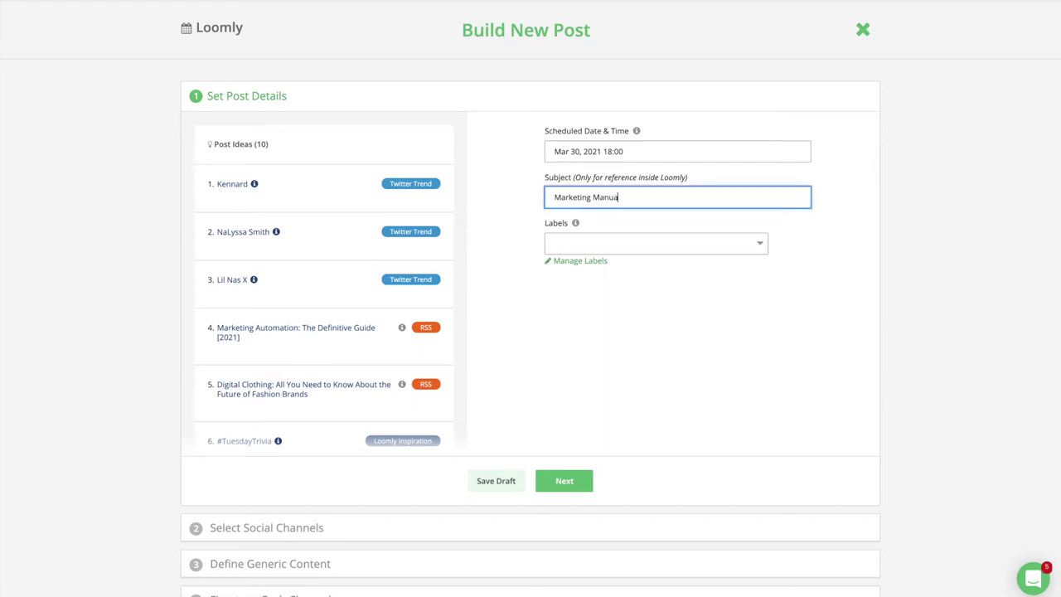
Tag the post with the FAQ label.
{"action": "left_click", "coordinate": [631, 240]}
{"action": "left_click", "coordinate": [606, 309]}
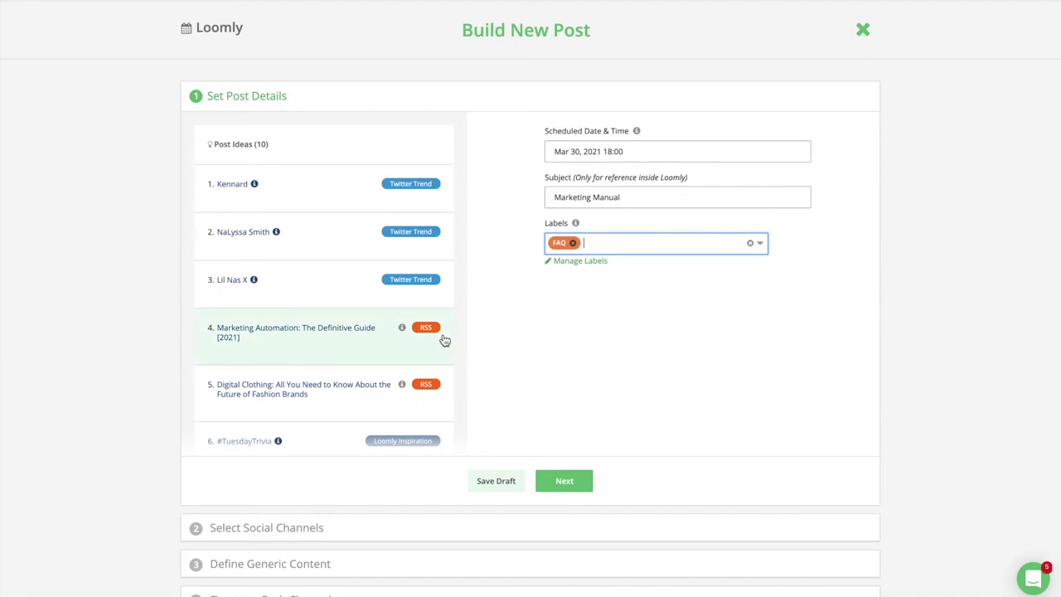
{"action": "scroll", "coordinate": [444, 339], "scroll_direction": "down", "scroll_amount": 2}
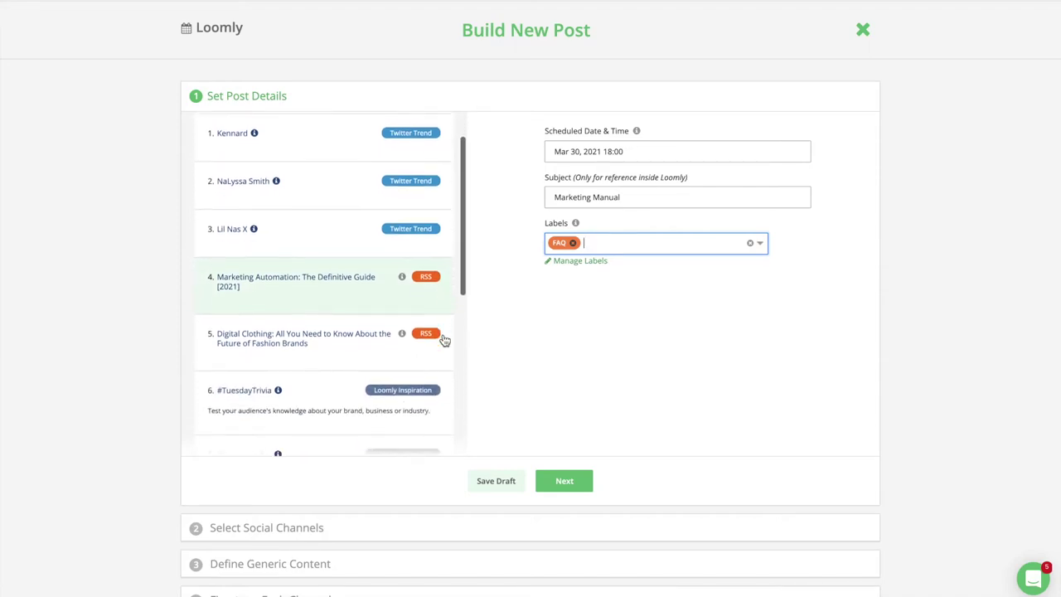
{"action": "scroll", "coordinate": [445, 340], "scroll_direction": "down", "scroll_amount": 2}
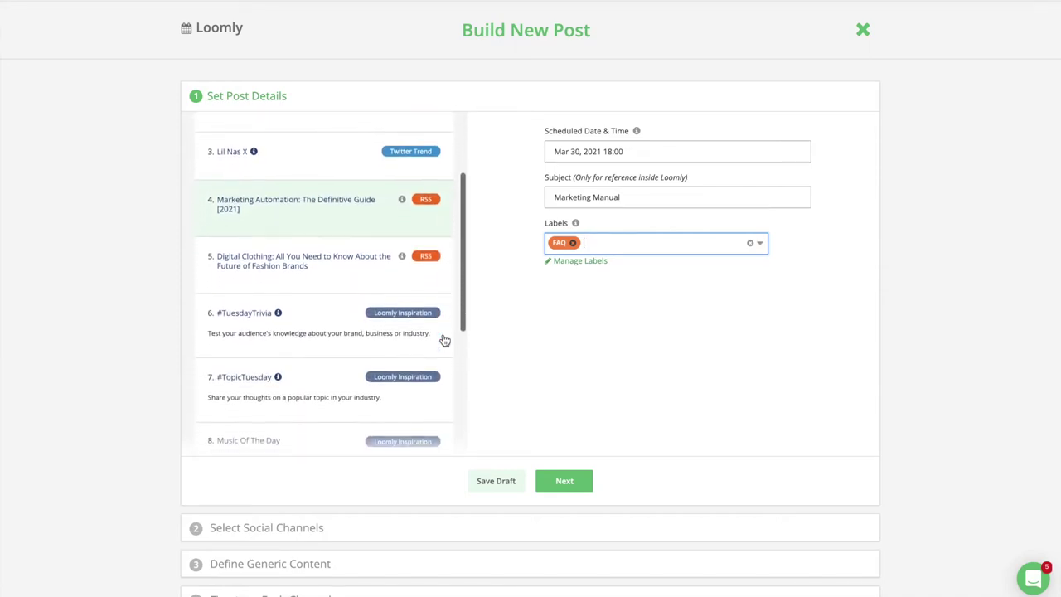
{"action": "scroll", "coordinate": [445, 340], "scroll_direction": "down", "scroll_amount": 1}
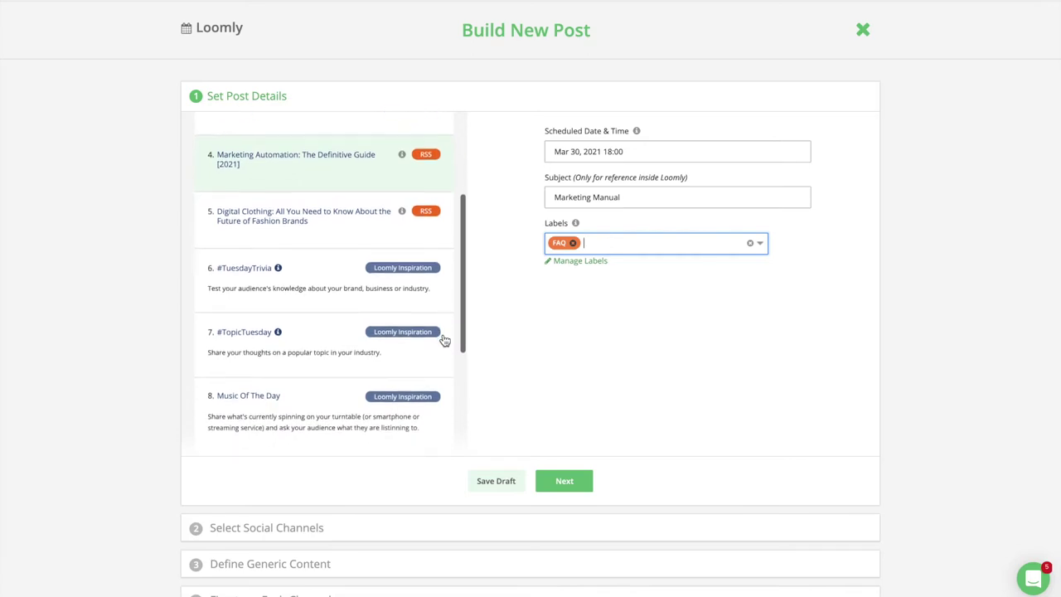
{"action": "scroll", "coordinate": [445, 340], "scroll_direction": "up", "scroll_amount": 3}
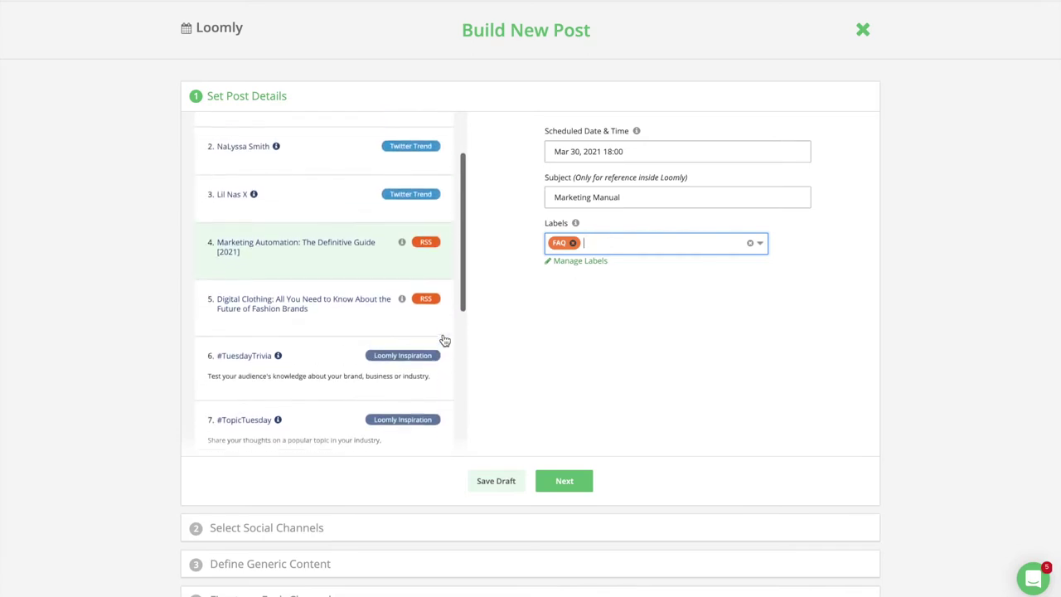
{"action": "scroll", "coordinate": [445, 339], "scroll_direction": "up", "scroll_amount": 2}
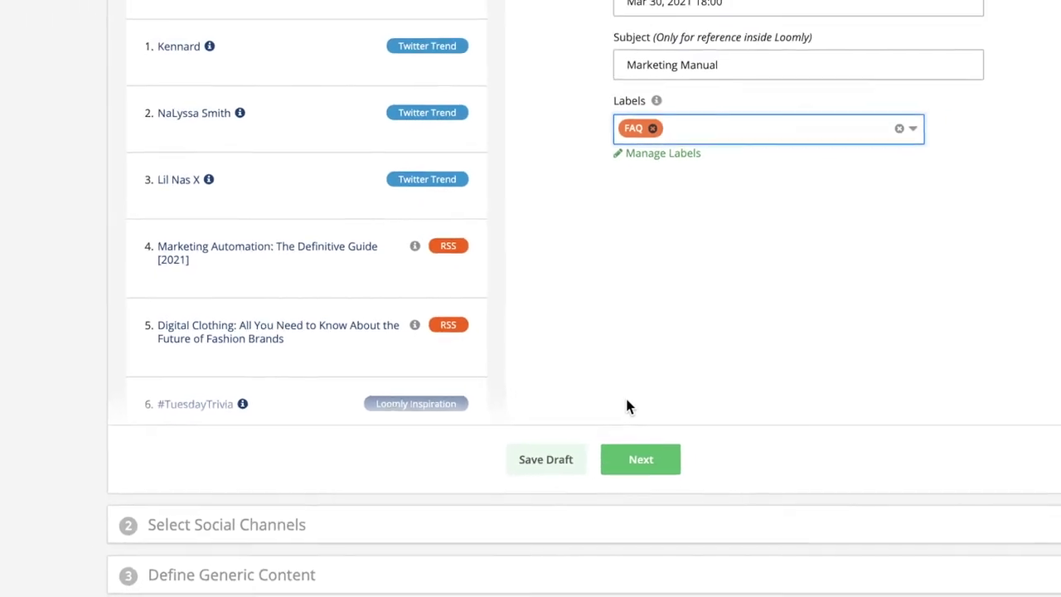
Add Facebook, Instagram and Pinterest channels, using the Loomly Pinterest board.
{"action": "left_click", "coordinate": [578, 477]}
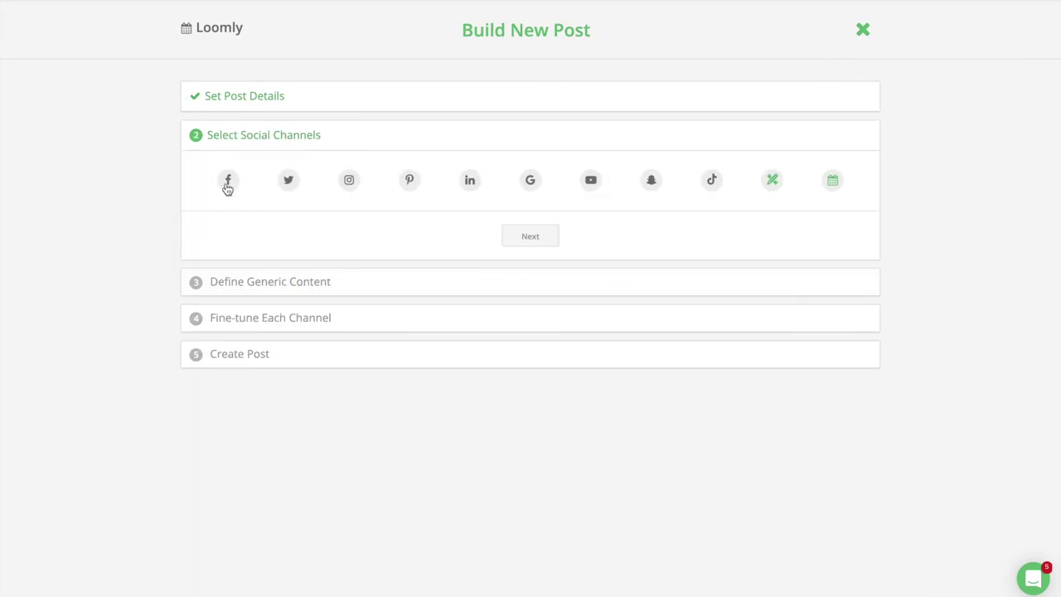
{"action": "left_click", "coordinate": [228, 187]}
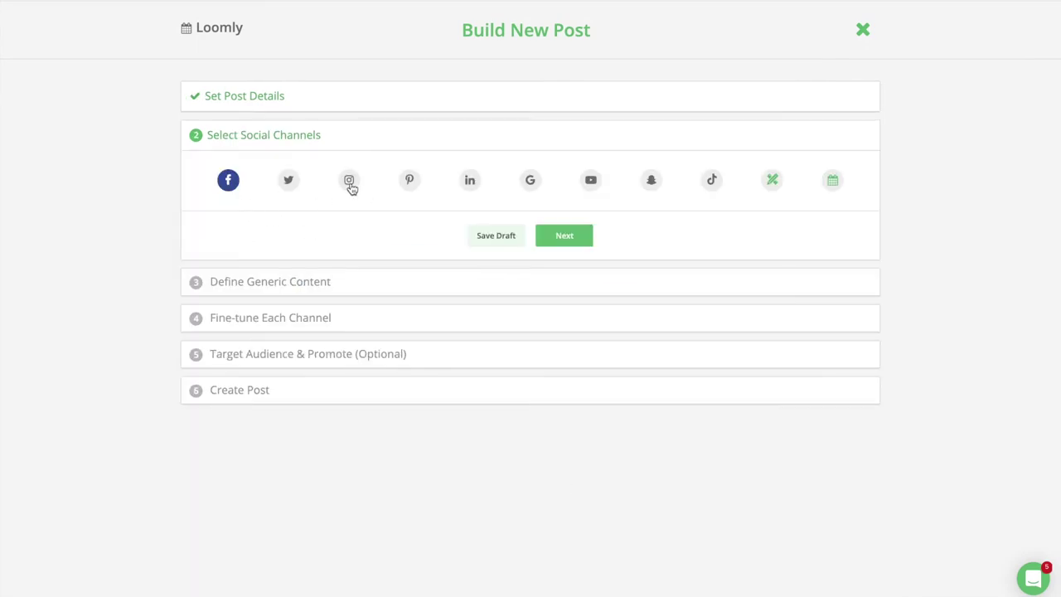
{"action": "left_click", "coordinate": [349, 184]}
{"action": "left_click", "coordinate": [403, 182]}
{"action": "left_click", "coordinate": [492, 235]}
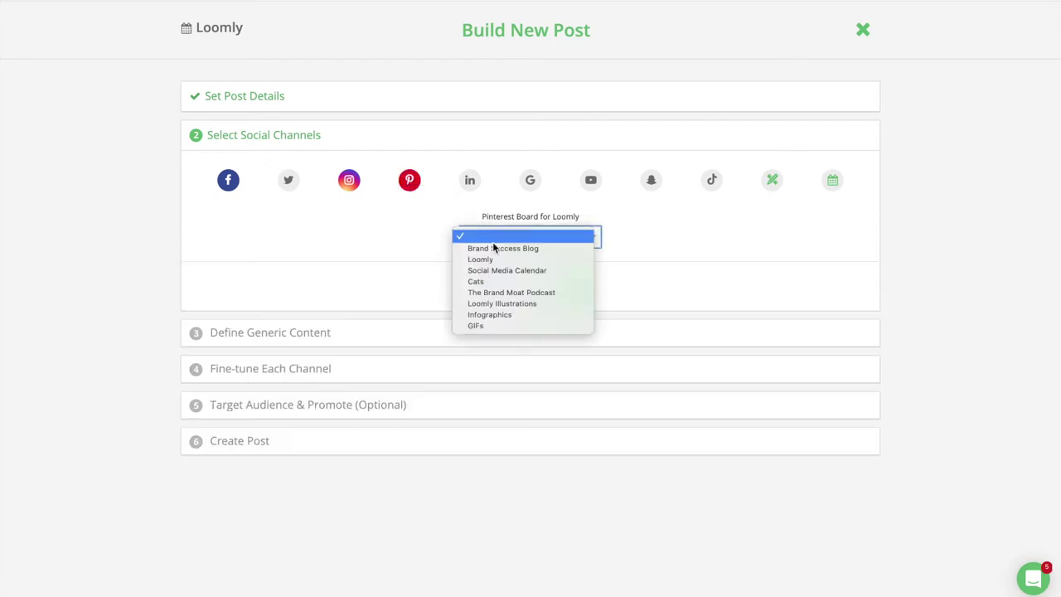
{"action": "left_click", "coordinate": [493, 259]}
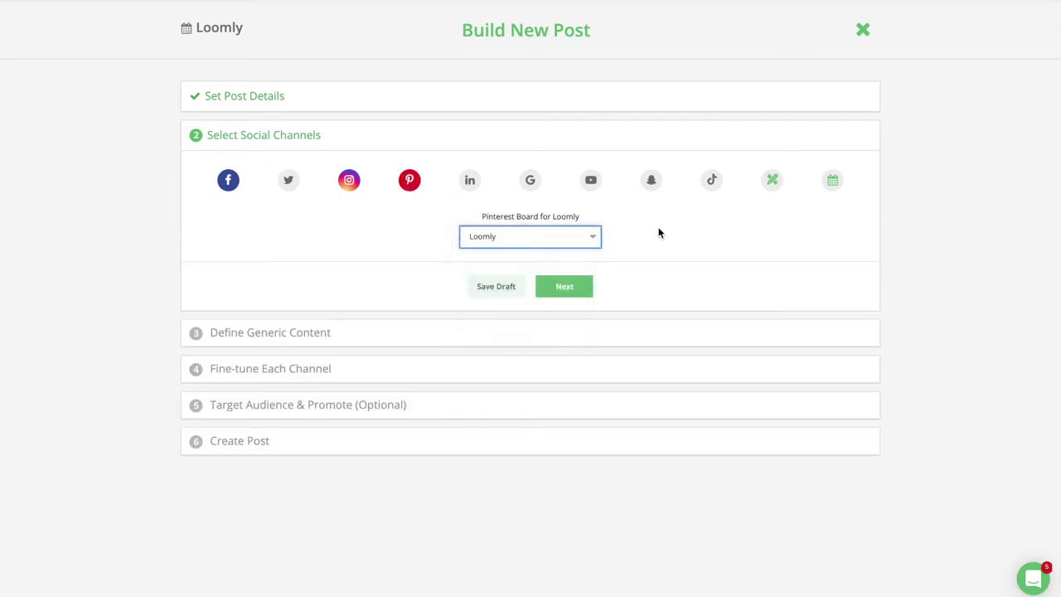
Add a custom channel named 'Blog'.
{"action": "left_click", "coordinate": [773, 188]}
{"action": "left_click", "coordinate": [631, 280]}
{"action": "type", "text": "Blog"}
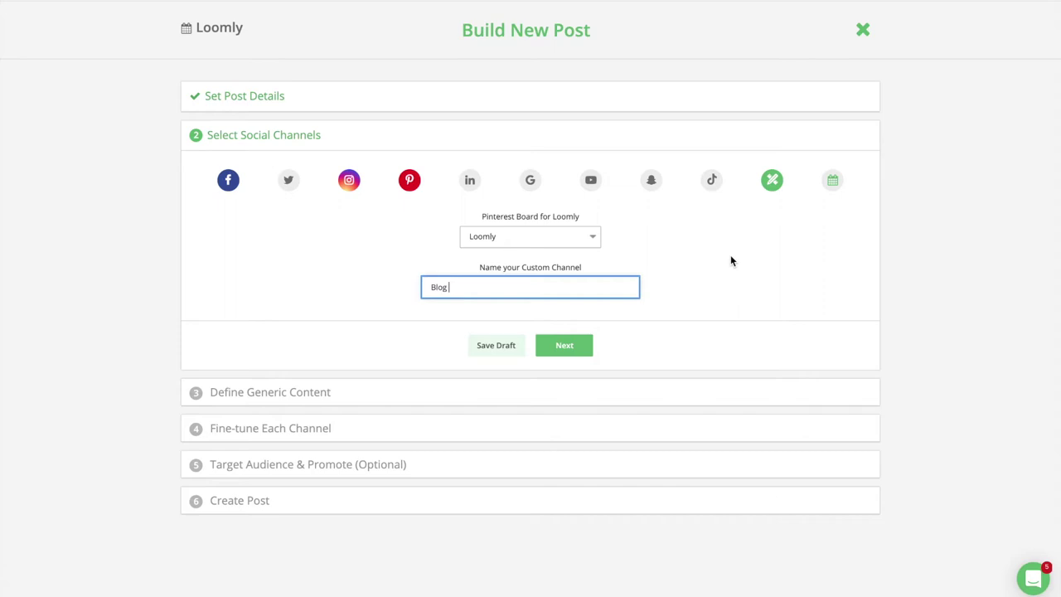
Review the multiple-calendars option, dismiss it unchanged, and continue to generic content.
{"action": "left_click", "coordinate": [833, 182]}
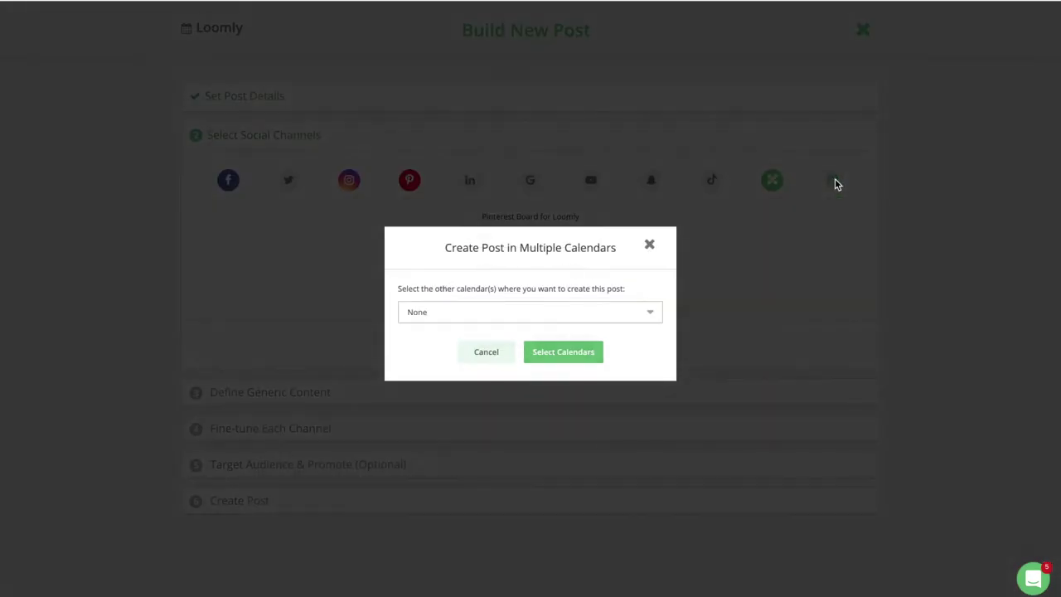
{"action": "left_click", "coordinate": [650, 313]}
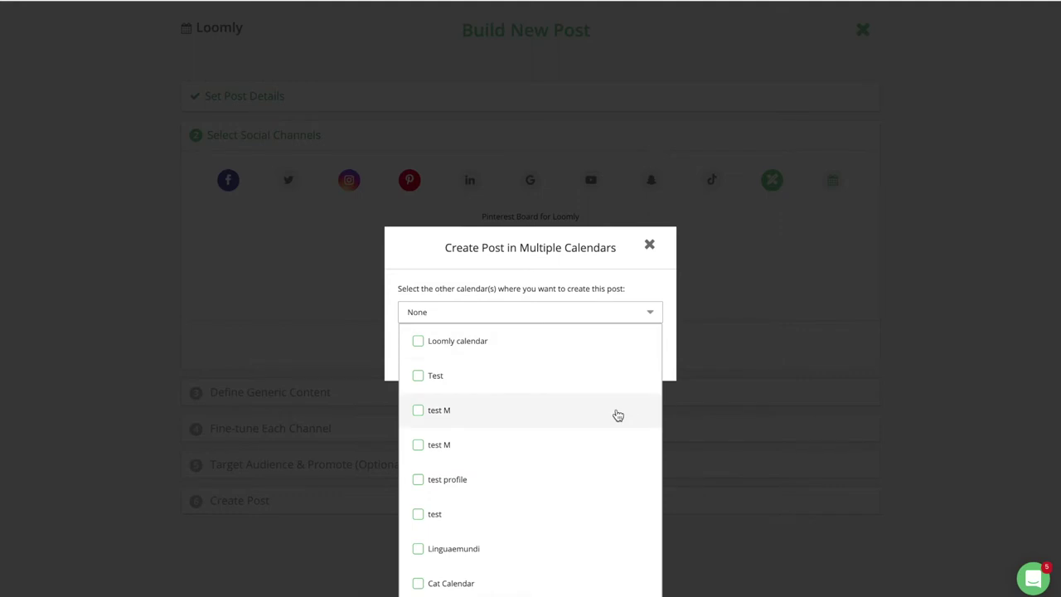
{"action": "scroll", "coordinate": [617, 415], "scroll_direction": "down", "scroll_amount": 1}
{"action": "scroll", "coordinate": [617, 414], "scroll_direction": "down", "scroll_amount": 1}
{"action": "scroll", "coordinate": [618, 415], "scroll_direction": "up", "scroll_amount": 1}
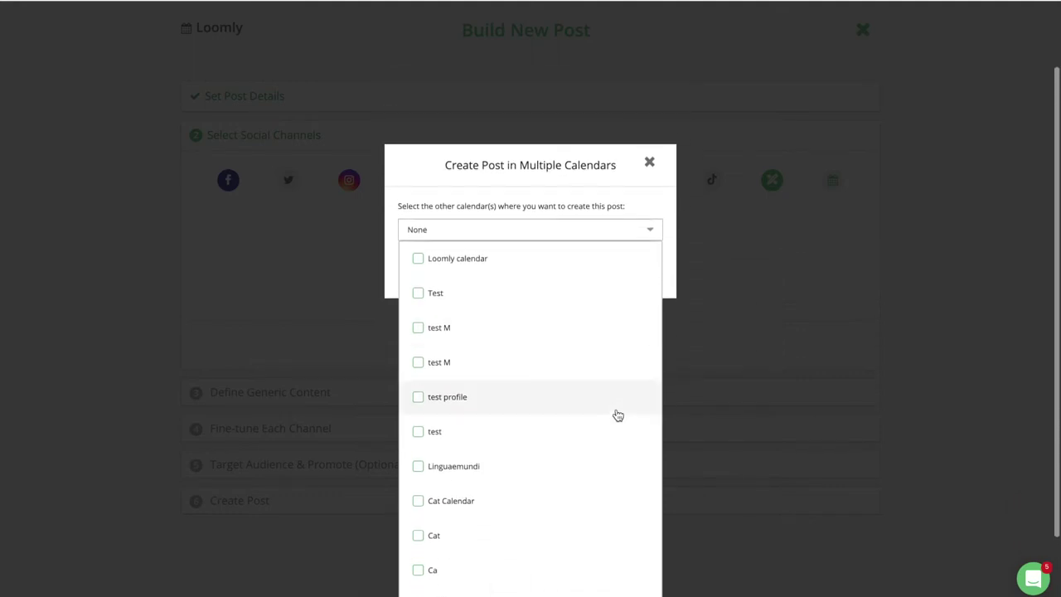
{"action": "left_click", "coordinate": [651, 164]}
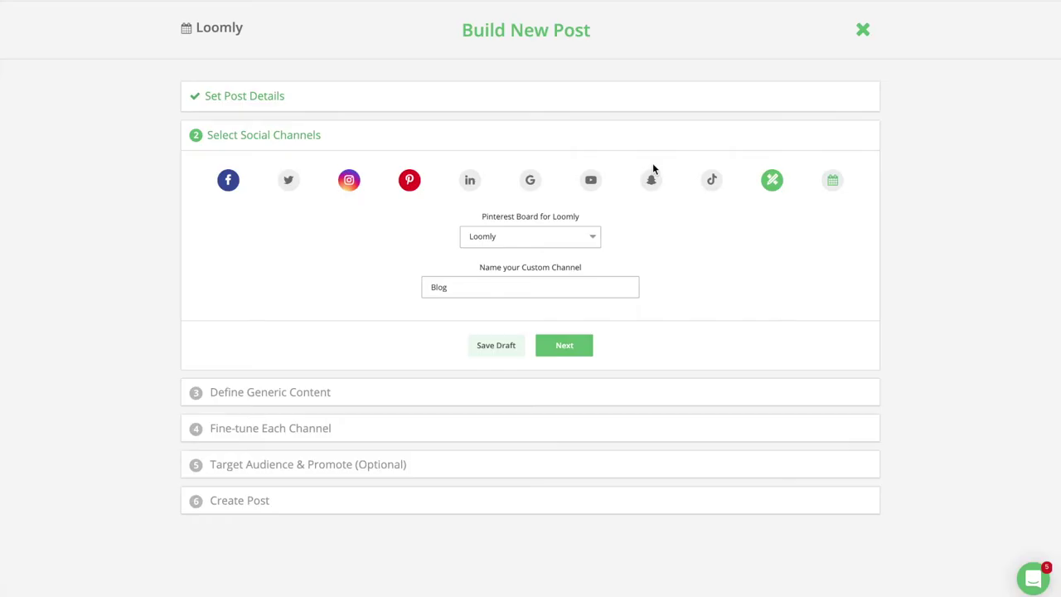
{"action": "left_click", "coordinate": [564, 346]}
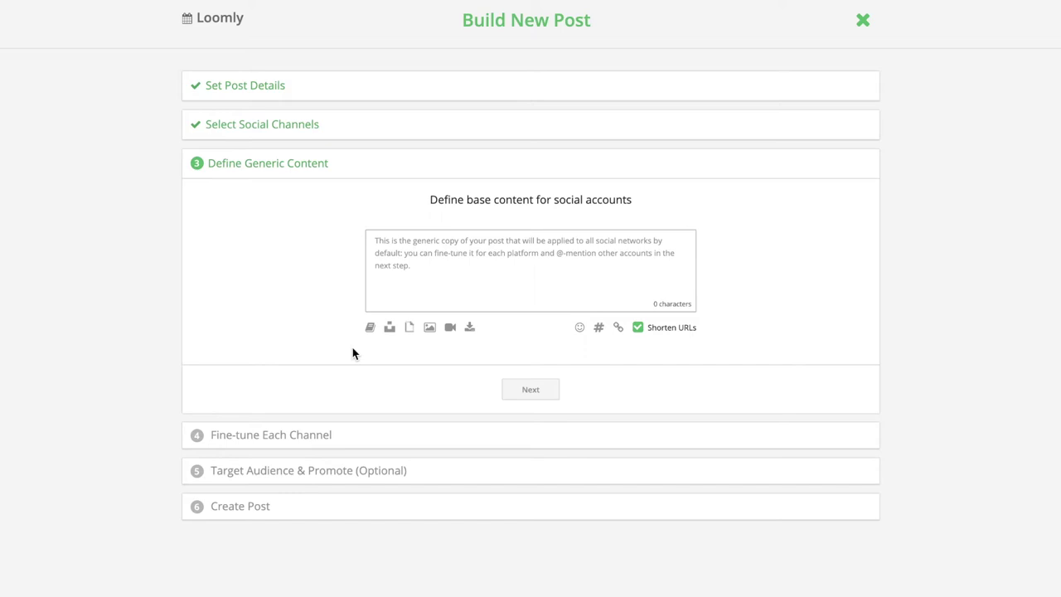
Insert an Unsplash 'anniversary' photo of a laptop on a wooden desk.
{"action": "left_click", "coordinate": [370, 327]}
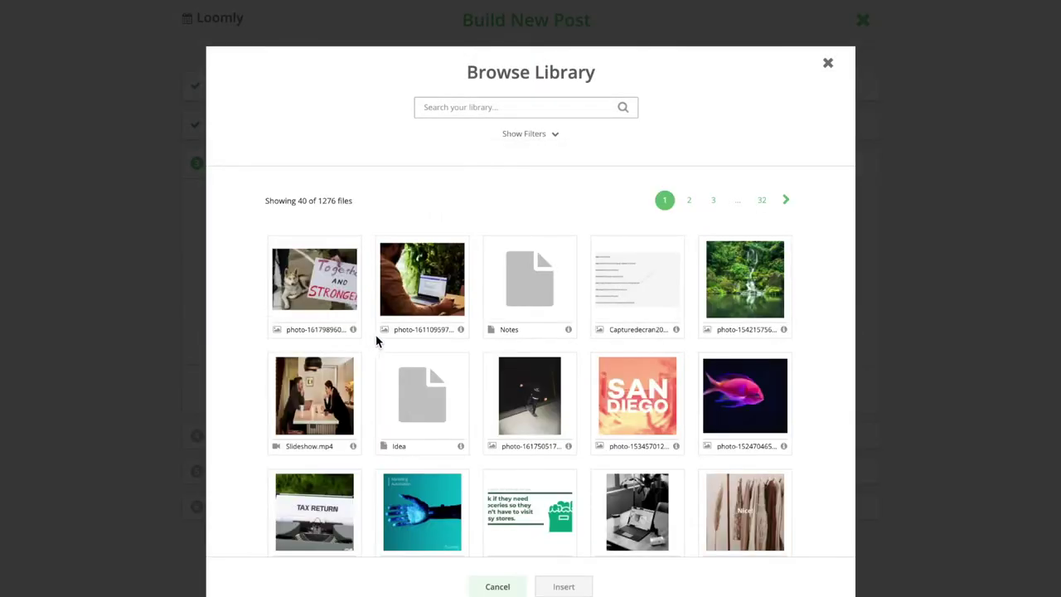
{"action": "left_click", "coordinate": [828, 62]}
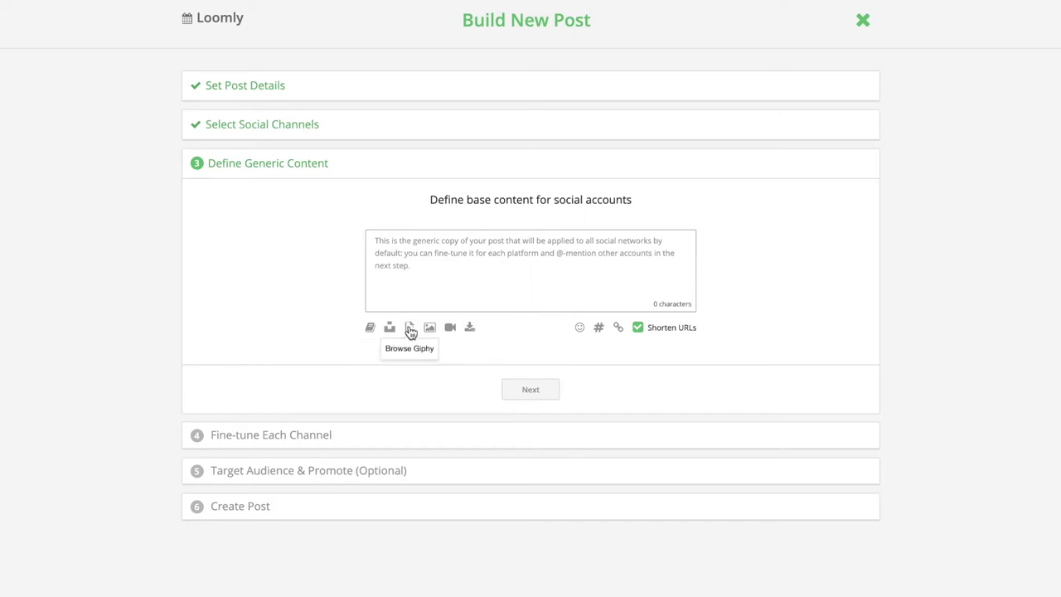
{"action": "left_click", "coordinate": [390, 328]}
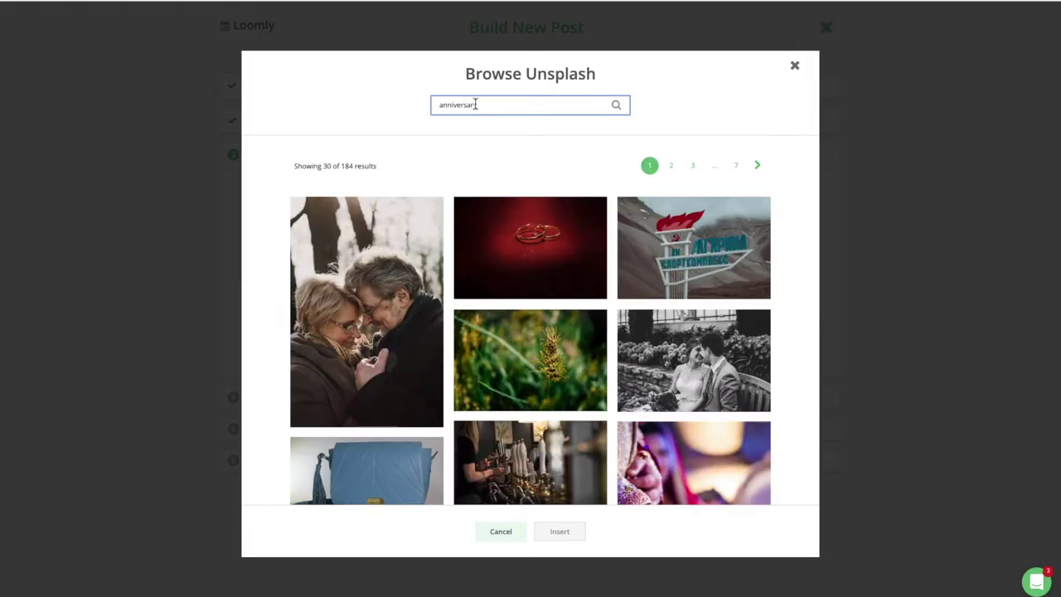
{"action": "scroll", "coordinate": [510, 265], "scroll_direction": "down", "scroll_amount": 1}
{"action": "scroll", "coordinate": [510, 265], "scroll_direction": "down", "scroll_amount": 10}
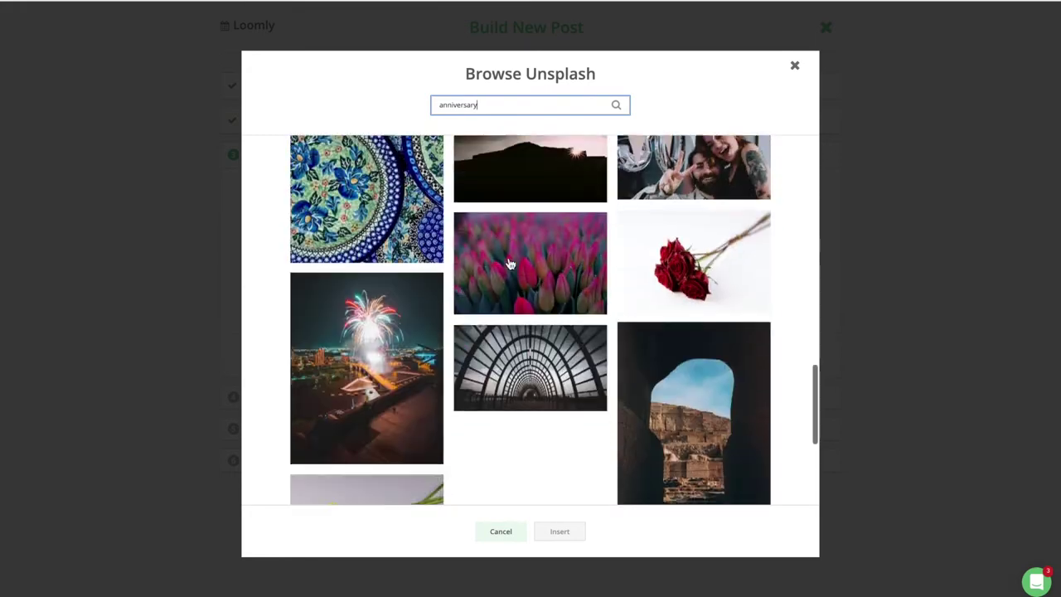
{"action": "left_click", "coordinate": [402, 397]}
{"action": "left_click", "coordinate": [568, 532]}
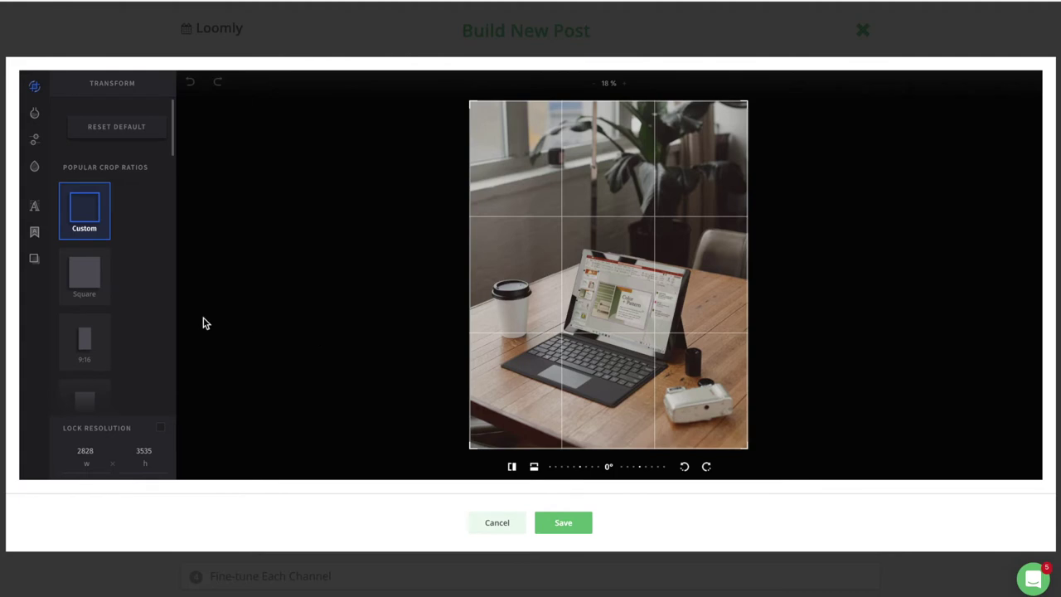
Crop the photo narrower, apply the Black & White 1920 A.D. filter, and save.
{"action": "scroll", "coordinate": [78, 352], "scroll_direction": "down", "scroll_amount": 2}
{"action": "left_click", "coordinate": [84, 327]}
{"action": "left_click", "coordinate": [34, 112]}
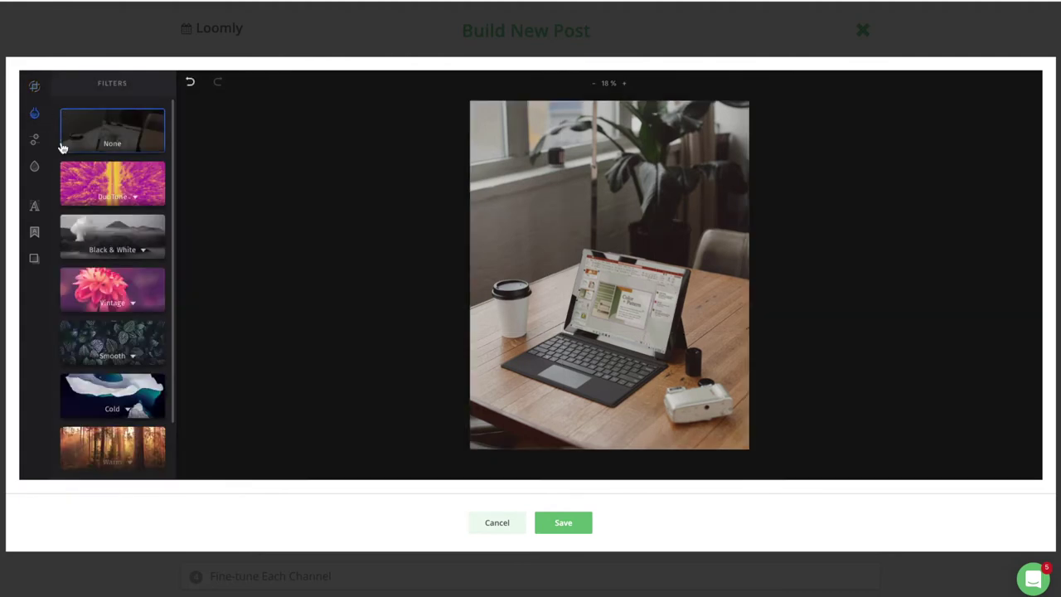
{"action": "left_click", "coordinate": [86, 237]}
{"action": "left_click", "coordinate": [95, 294]}
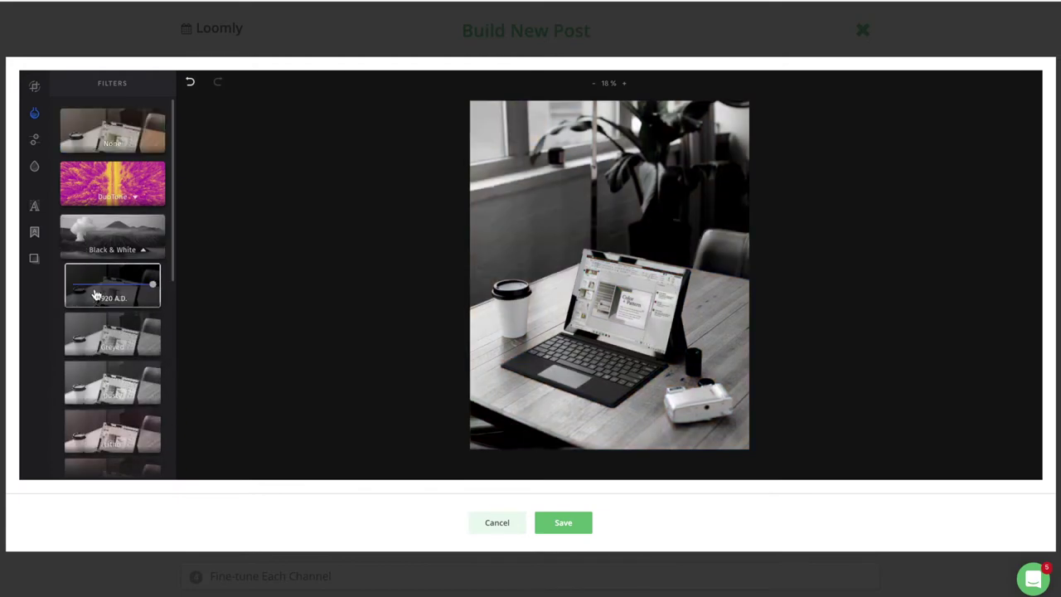
{"action": "left_click", "coordinate": [560, 527]}
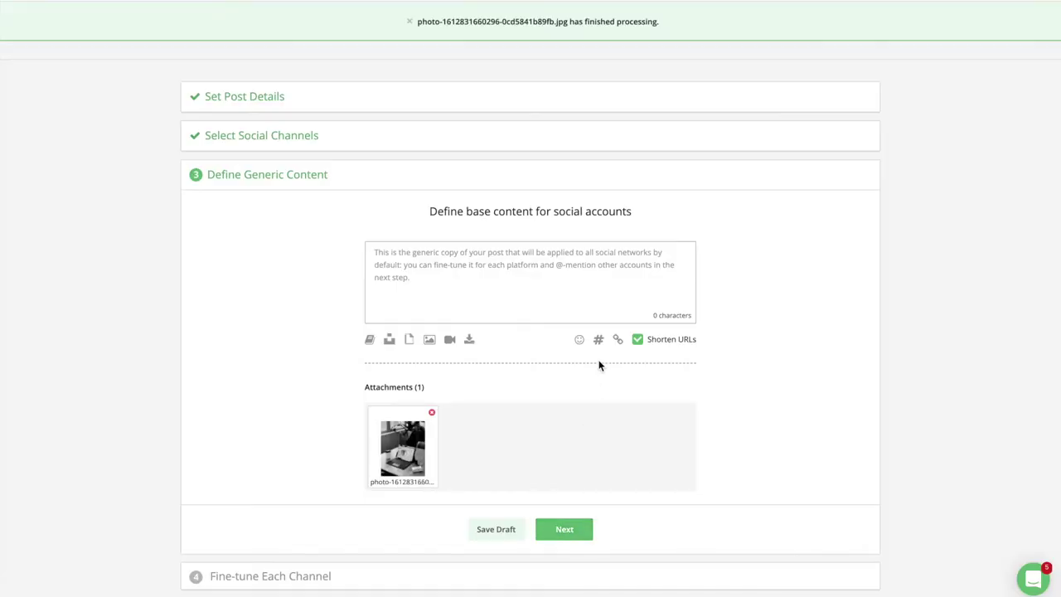
Paste the post copy and add a thumbs-up emoji after the link.
{"action": "left_click", "coordinate": [547, 262]}
{"action": "type", "text": "In this guide, we'll explore its content style, audience, and engagement, weigh up who #Facebook is for, check some of the most successful brands on the platform, and look at how to implement a winning Facebook marketing strategy for your brand. https://loom.ly/AS6VvNU"}
{"action": "left_click", "coordinate": [579, 339]}
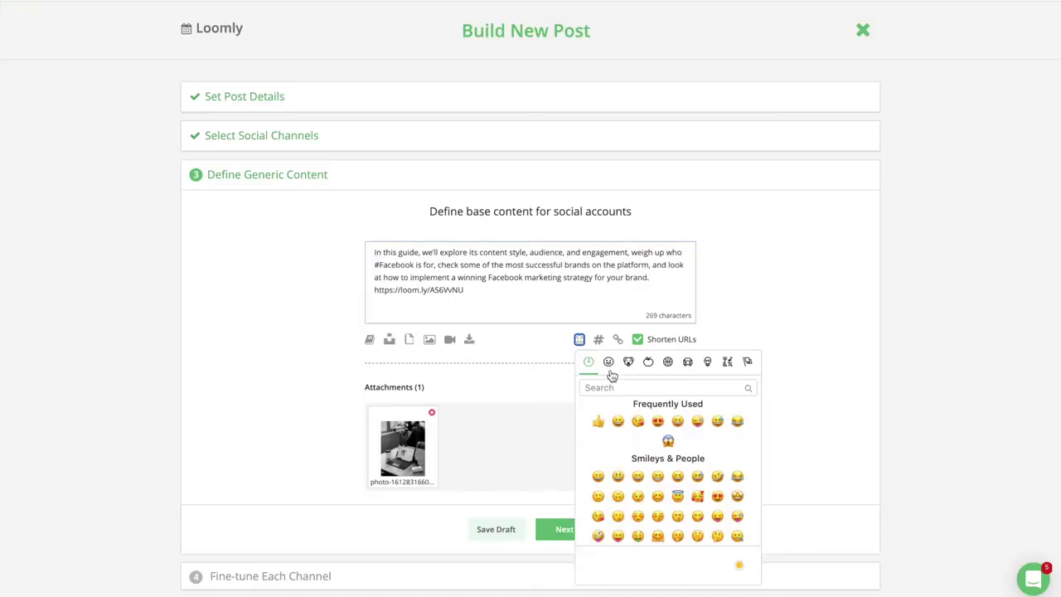
{"action": "left_click", "coordinate": [597, 421]}
Add #facebookmarketing and the Brand collection hashtags to the copy.
{"action": "left_click", "coordinate": [598, 340]}
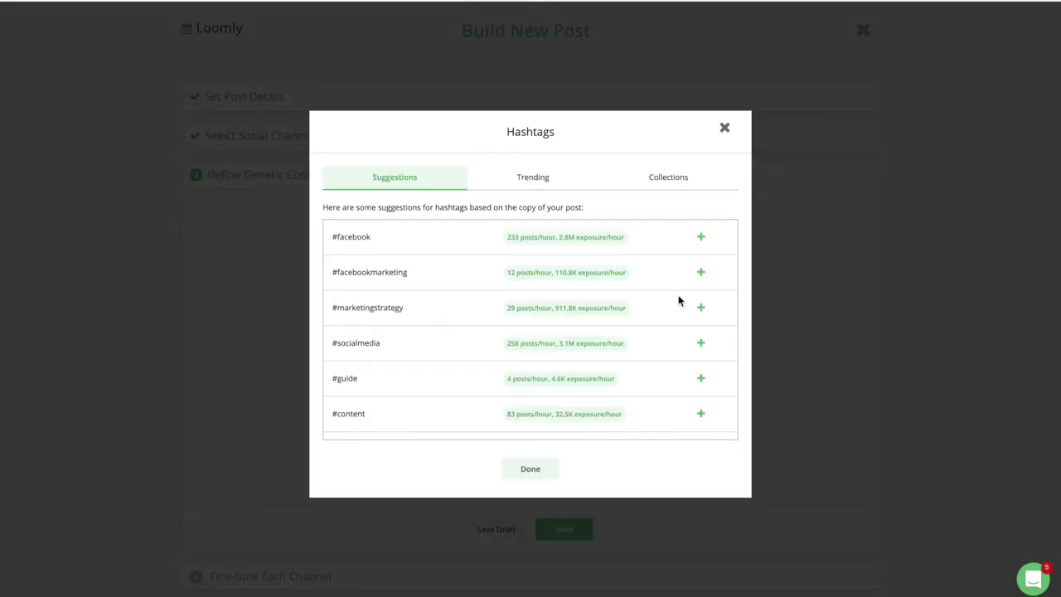
{"action": "left_click", "coordinate": [700, 272]}
{"action": "left_click", "coordinate": [535, 178]}
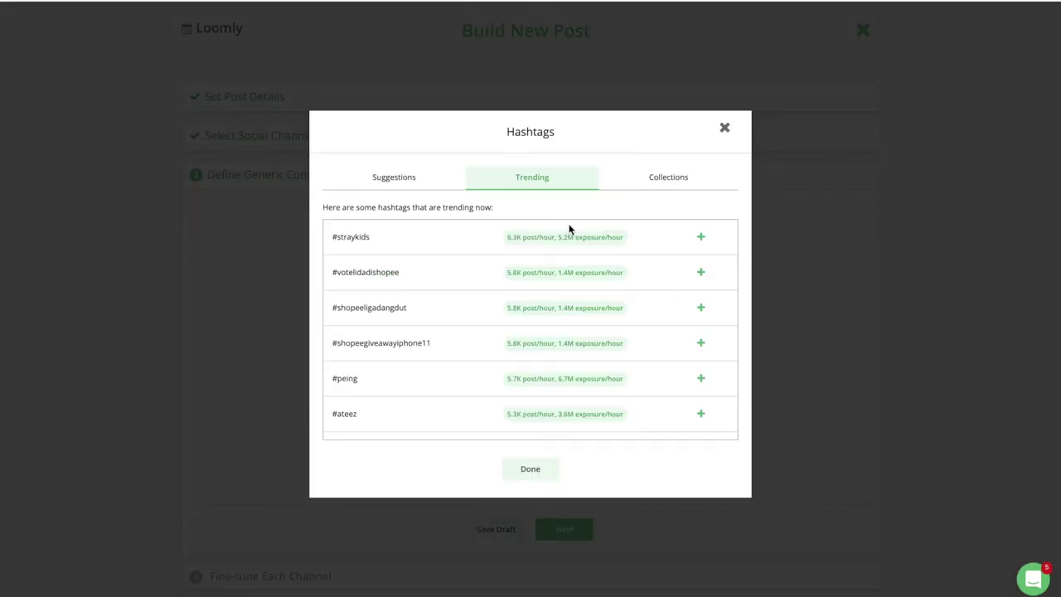
{"action": "left_click", "coordinate": [655, 182]}
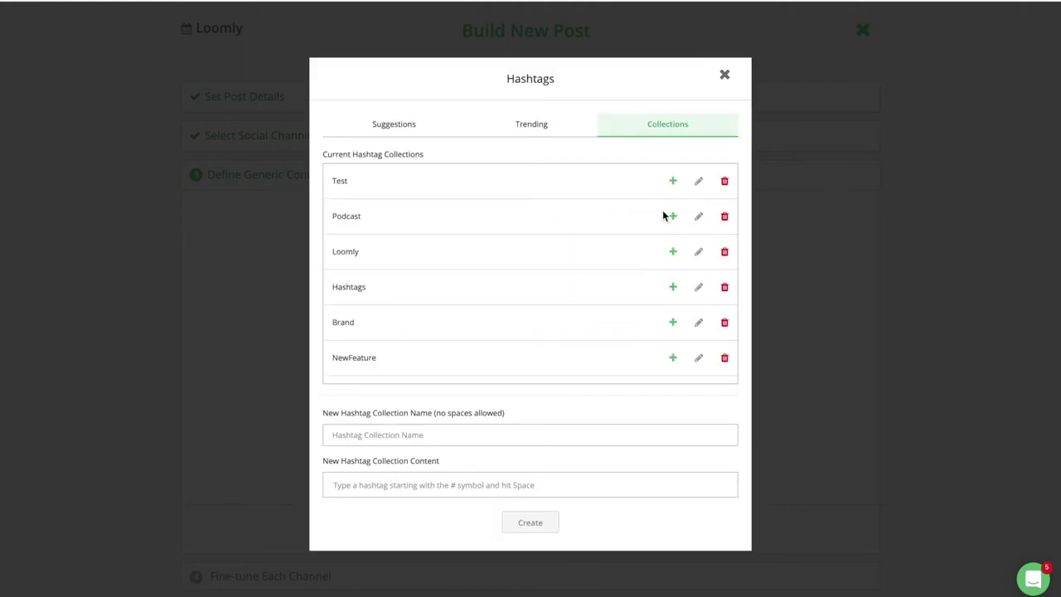
{"action": "left_click", "coordinate": [672, 323]}
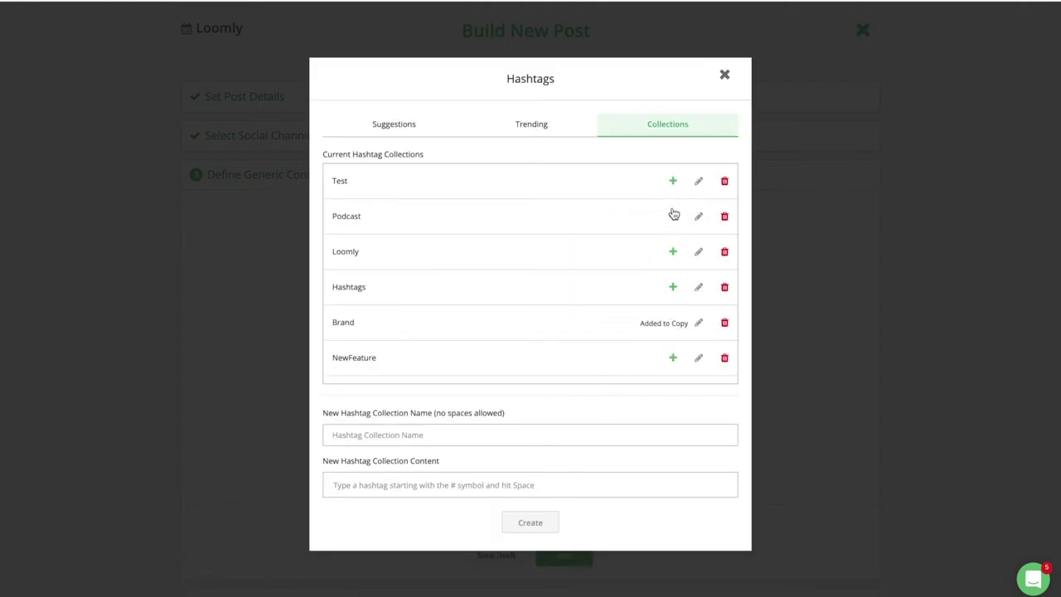
{"action": "left_click", "coordinate": [723, 78]}
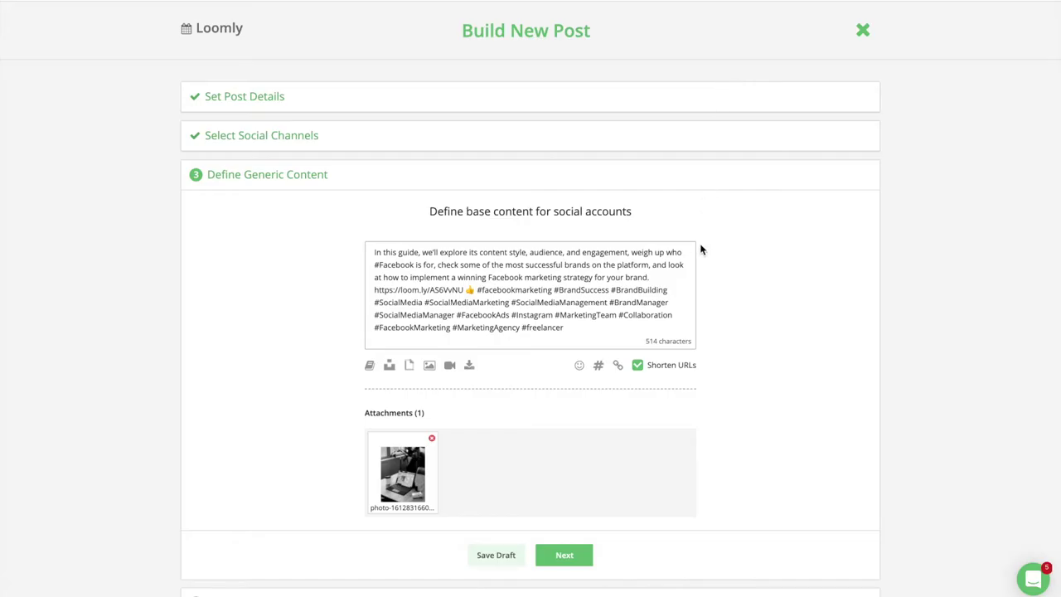
Check the UTM link builder without changes and continue to channel fine-tuning.
{"action": "left_click", "coordinate": [617, 365]}
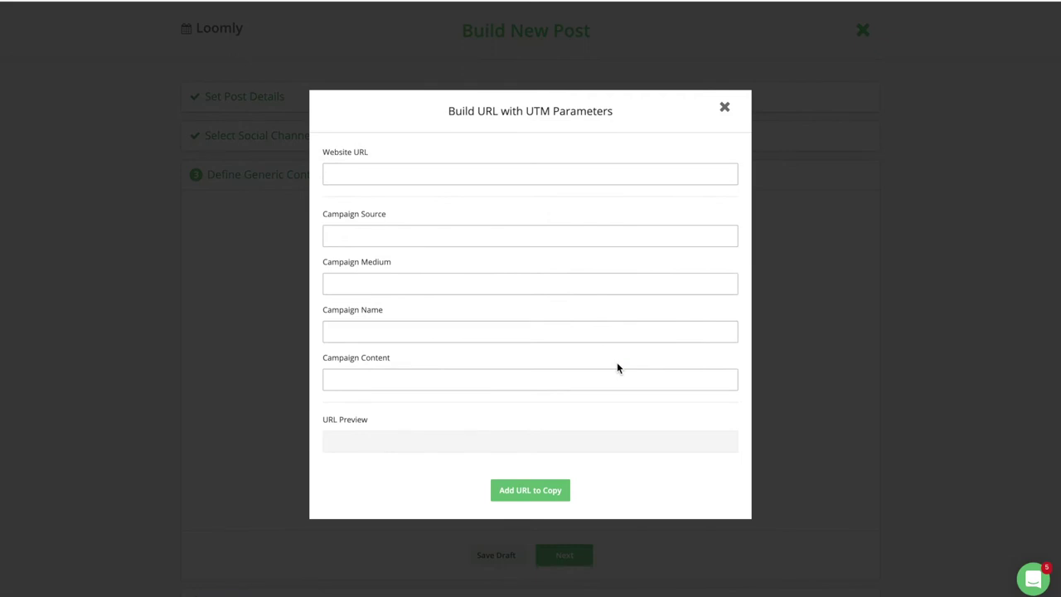
{"action": "left_click", "coordinate": [724, 111]}
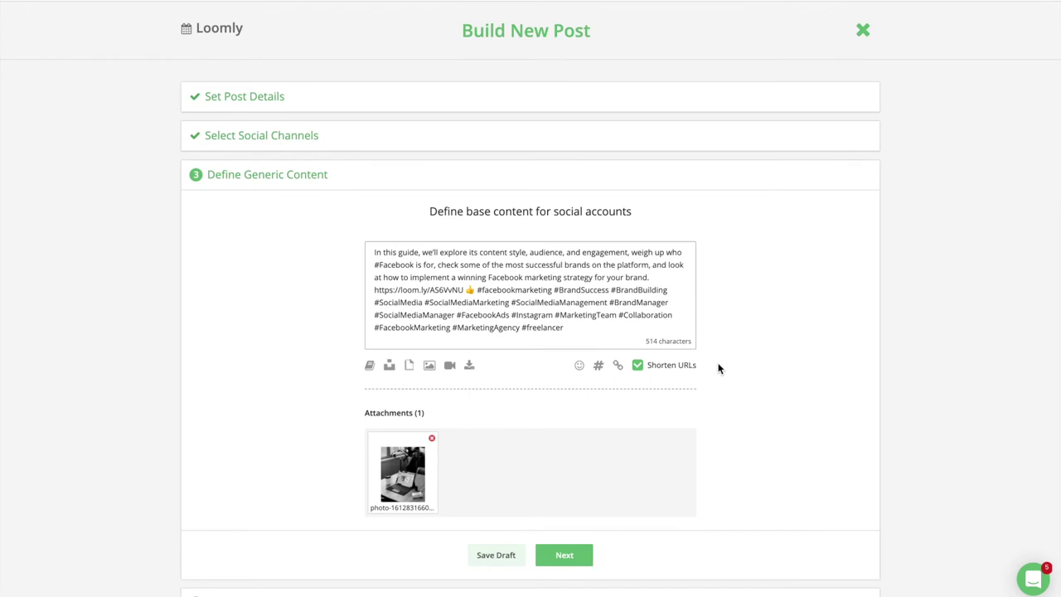
{"action": "left_click", "coordinate": [576, 557]}
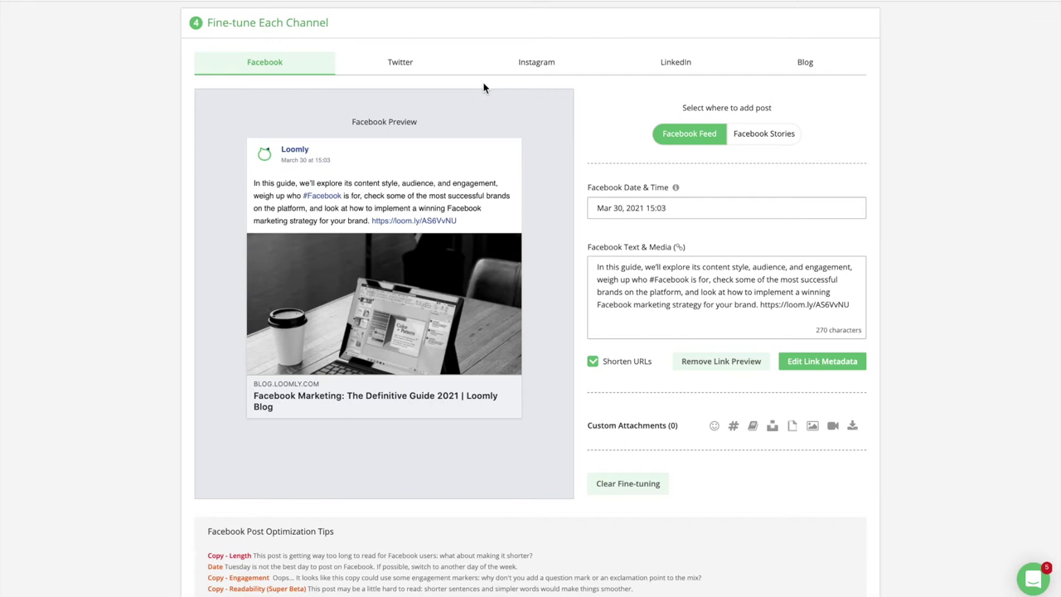
Review the Twitter, Instagram and LinkedIn previews, then continue to audience targeting.
{"action": "left_click", "coordinate": [417, 68]}
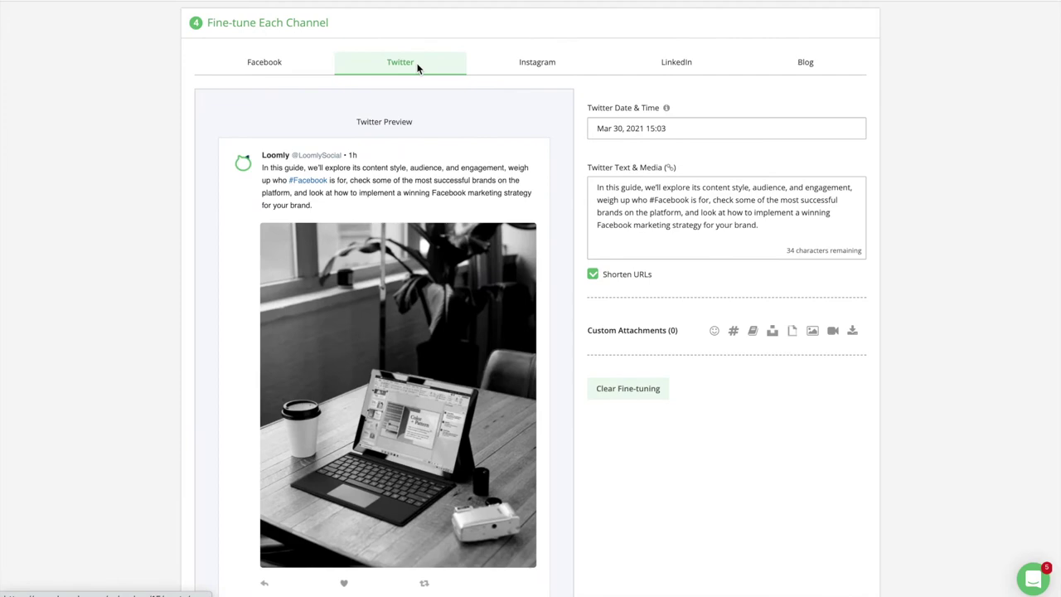
{"action": "left_click", "coordinate": [537, 71]}
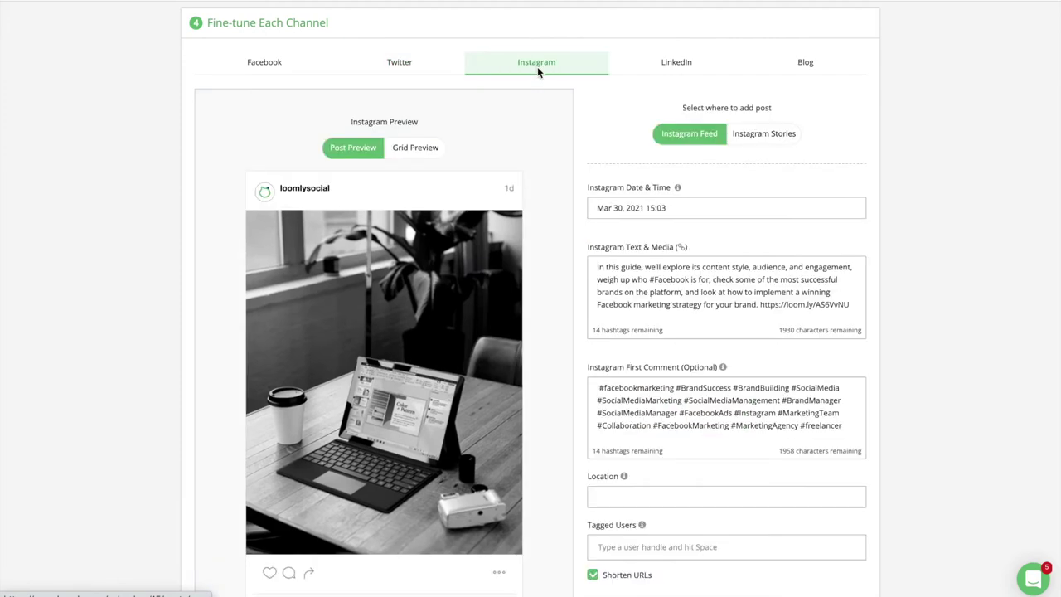
{"action": "scroll", "coordinate": [549, 126], "scroll_direction": "down", "scroll_amount": 3}
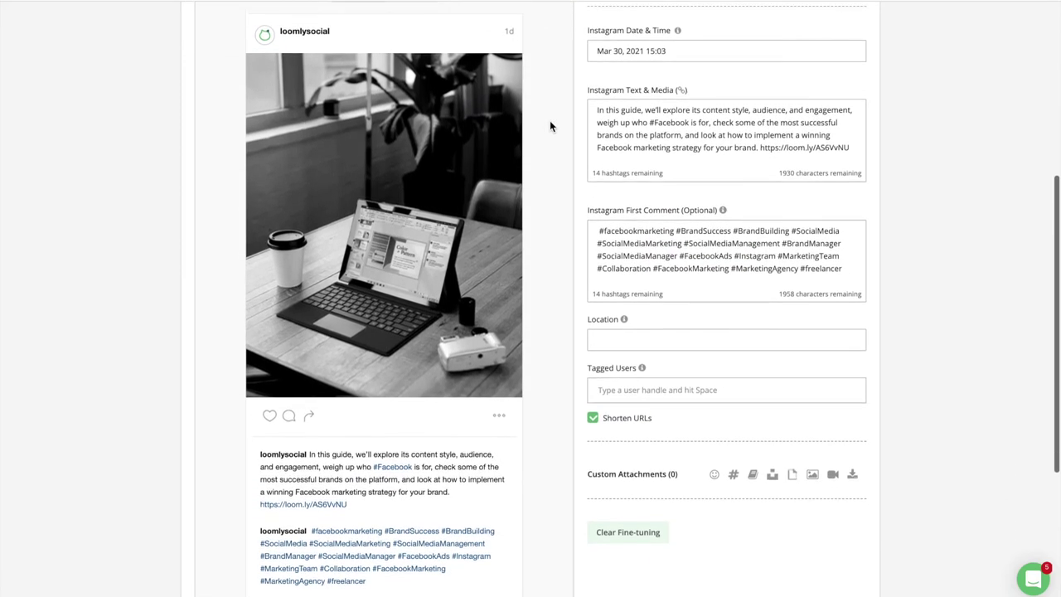
{"action": "scroll", "coordinate": [549, 126], "scroll_direction": "up", "scroll_amount": 3}
{"action": "left_click", "coordinate": [672, 38]}
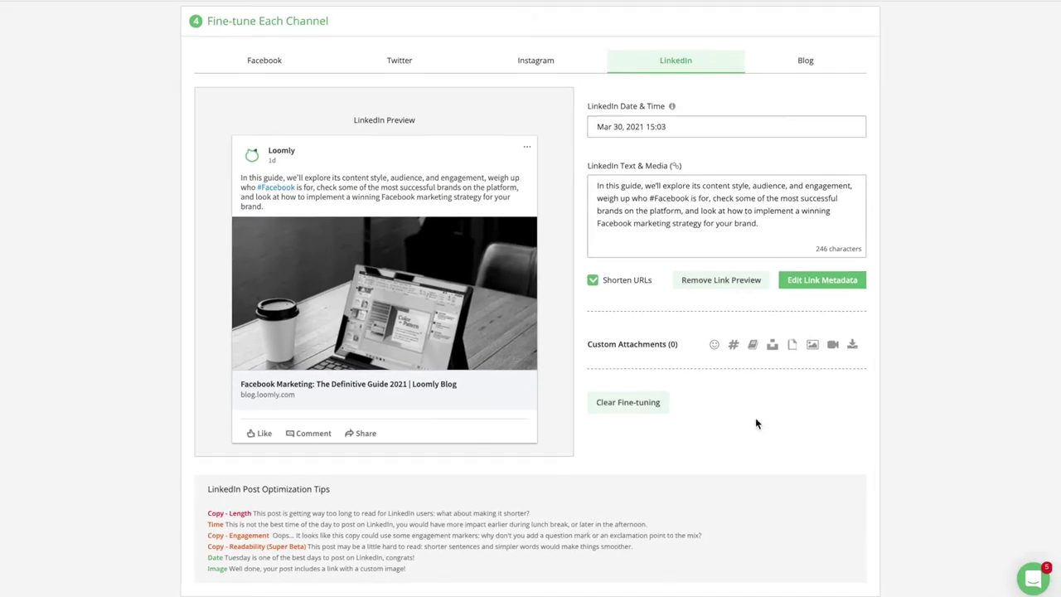
{"action": "scroll", "coordinate": [755, 421], "scroll_direction": "down", "scroll_amount": 1}
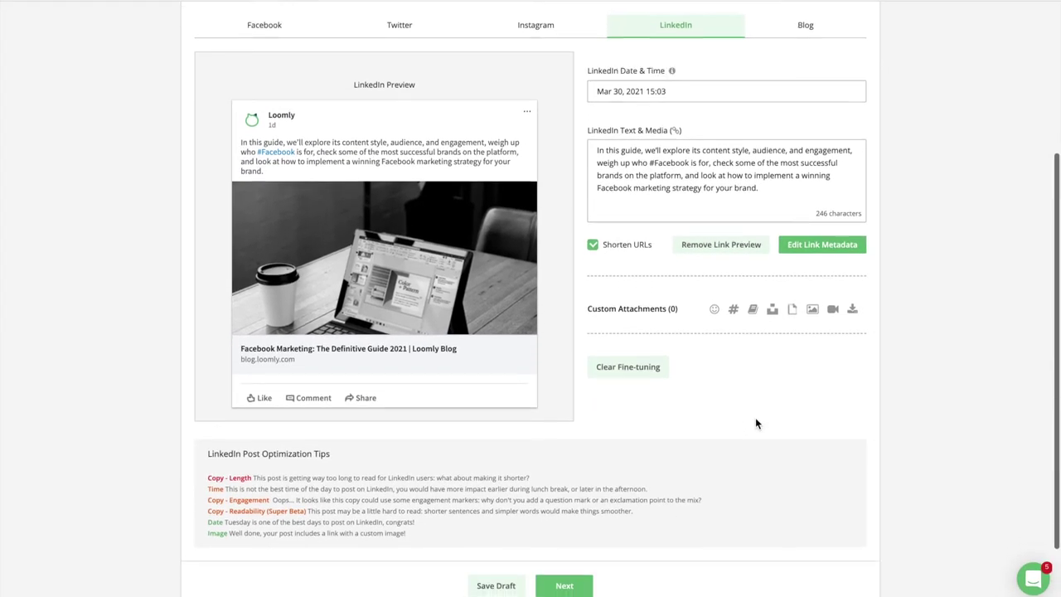
{"action": "left_click", "coordinate": [564, 563]}
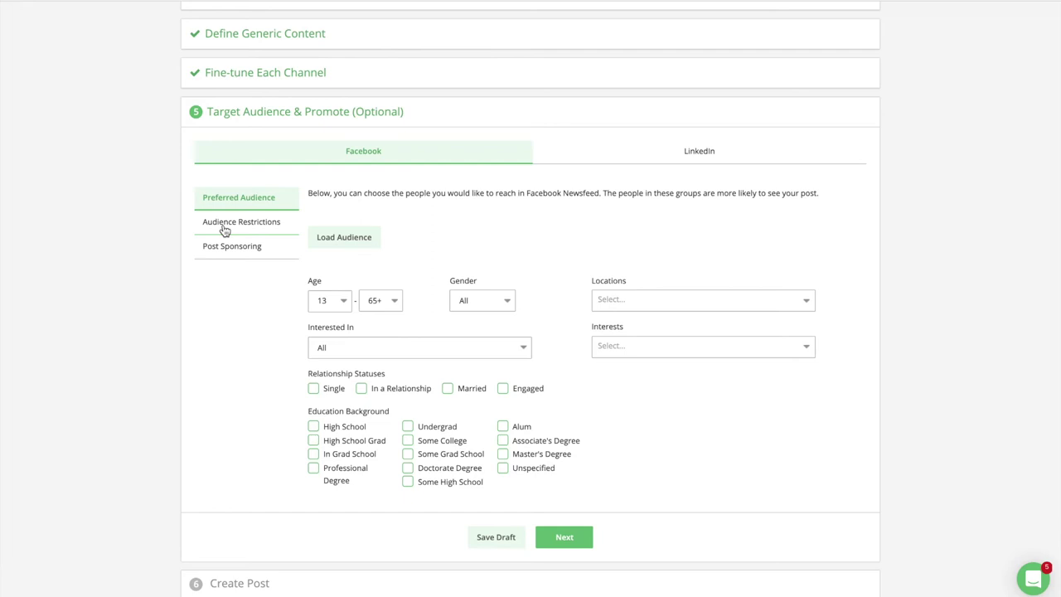
Enable Facebook sponsoring options, review LinkedIn targeting, and continue to Create Post.
{"action": "left_click", "coordinate": [224, 224]}
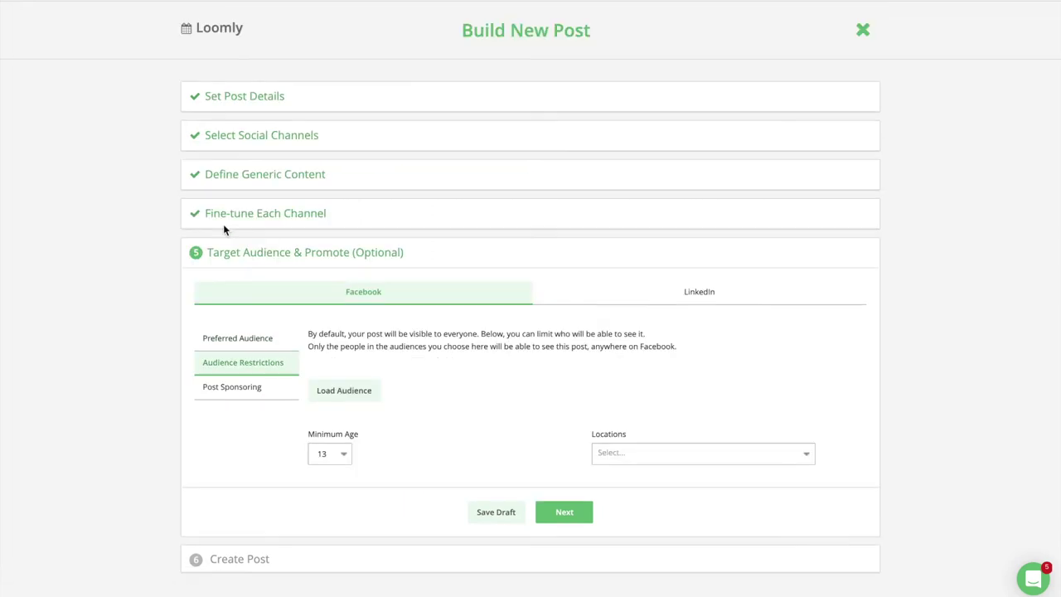
{"action": "left_click", "coordinate": [220, 387]}
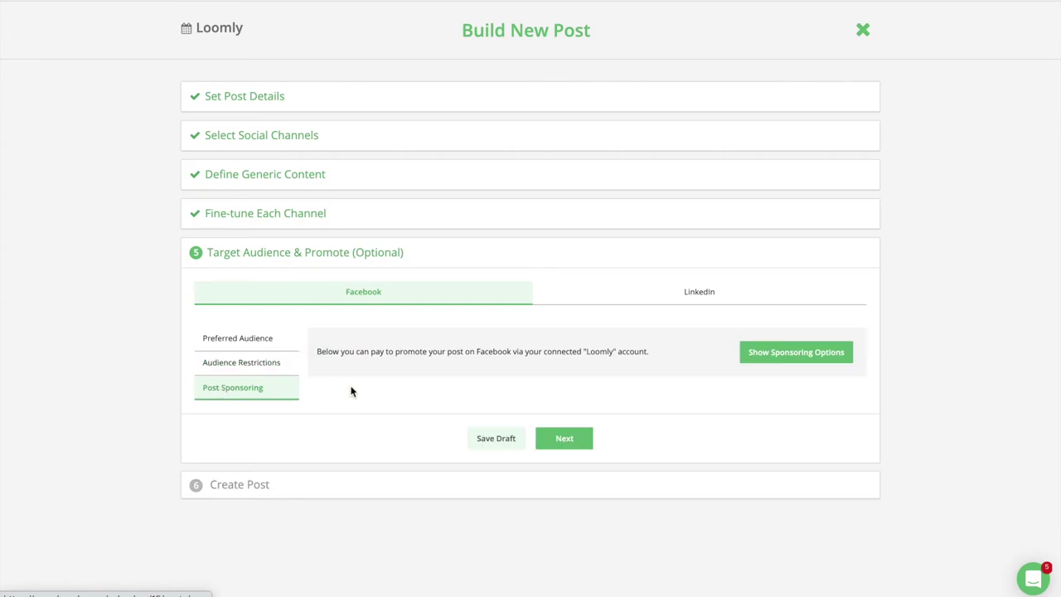
{"action": "left_click", "coordinate": [750, 352]}
{"action": "scroll", "coordinate": [697, 433], "scroll_direction": "down", "scroll_amount": 3}
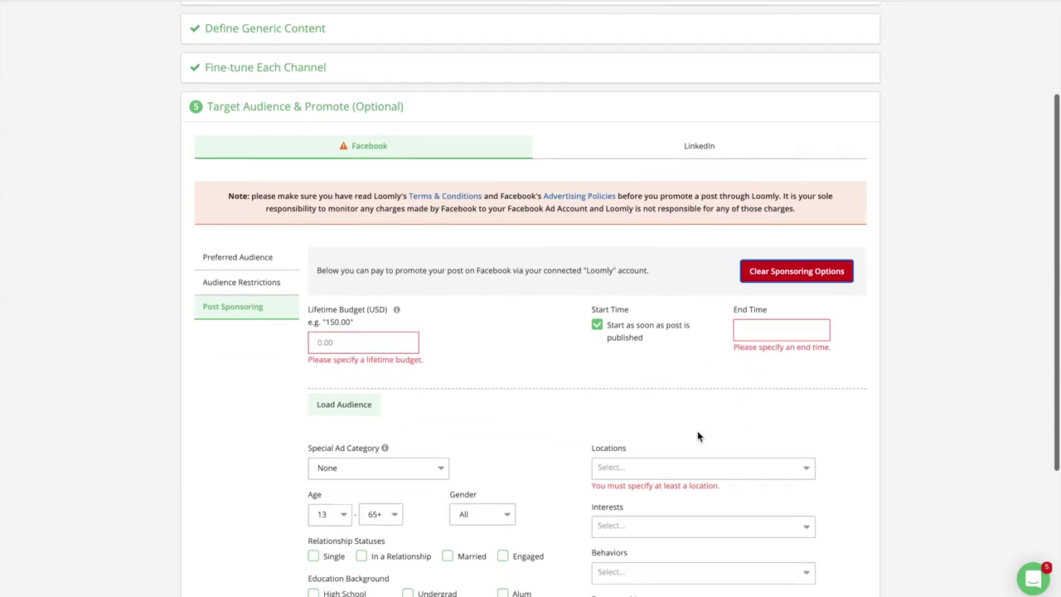
{"action": "scroll", "coordinate": [697, 434], "scroll_direction": "down", "scroll_amount": 2}
{"action": "scroll", "coordinate": [697, 434], "scroll_direction": "up", "scroll_amount": 2}
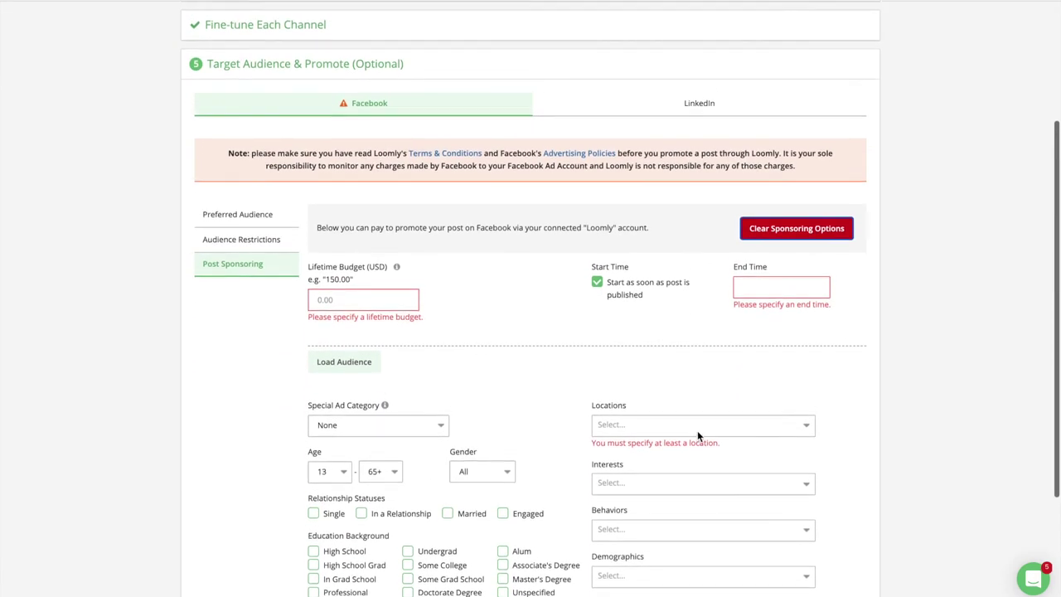
{"action": "scroll", "coordinate": [697, 434], "scroll_direction": "down", "scroll_amount": 1}
{"action": "left_click", "coordinate": [668, 68]}
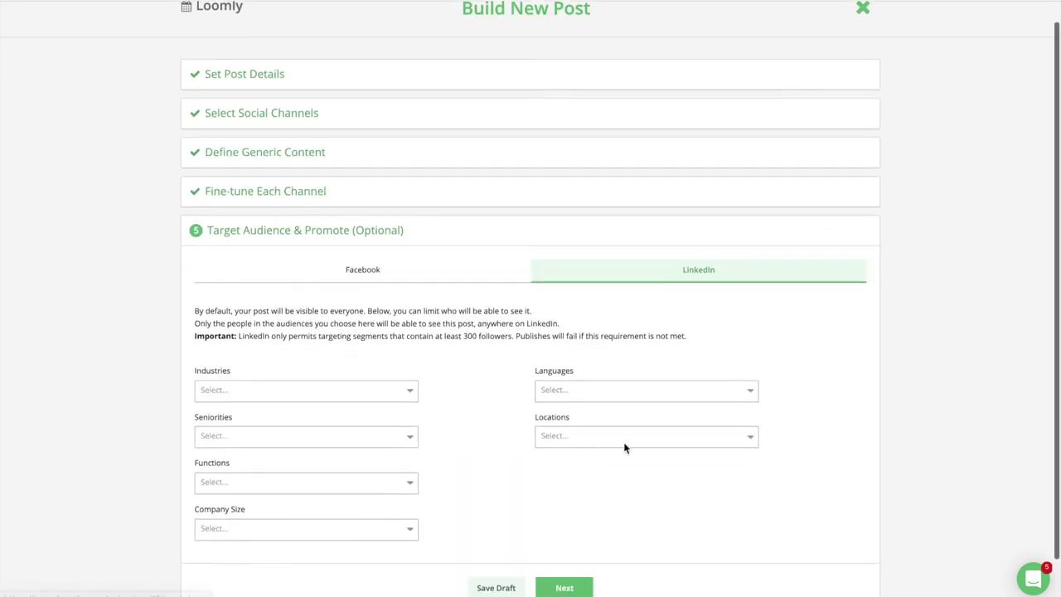
{"action": "scroll", "coordinate": [625, 445], "scroll_direction": "down", "scroll_amount": 1}
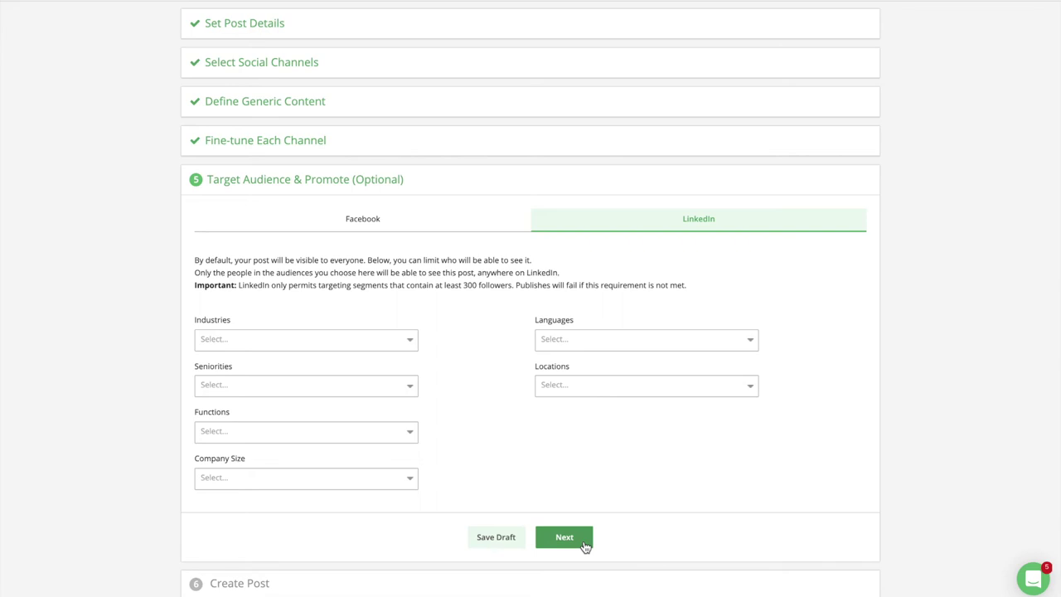
{"action": "left_click", "coordinate": [585, 544]}
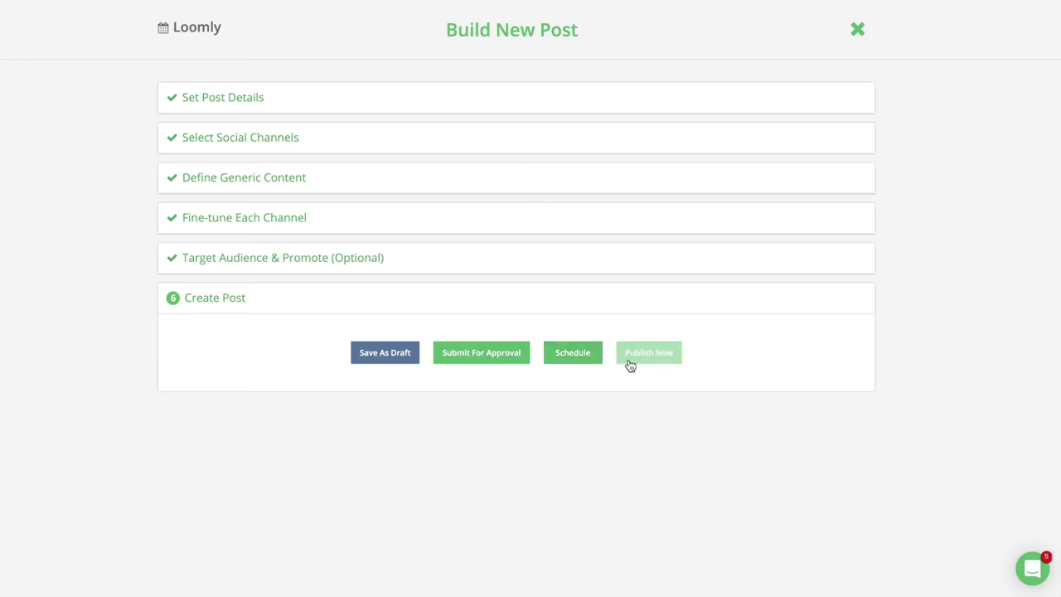
Save the Marketing Manual post as a draft and preview its Instagram and Twitter versions.
{"action": "left_click", "coordinate": [398, 362]}
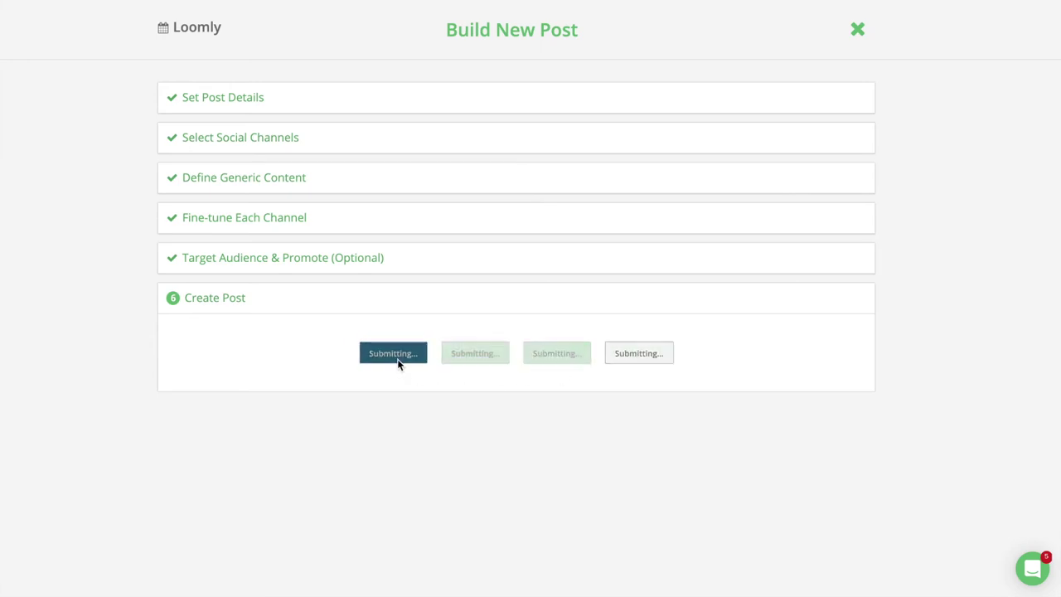
{"action": "scroll", "coordinate": [875, 354], "scroll_direction": "down", "scroll_amount": 3}
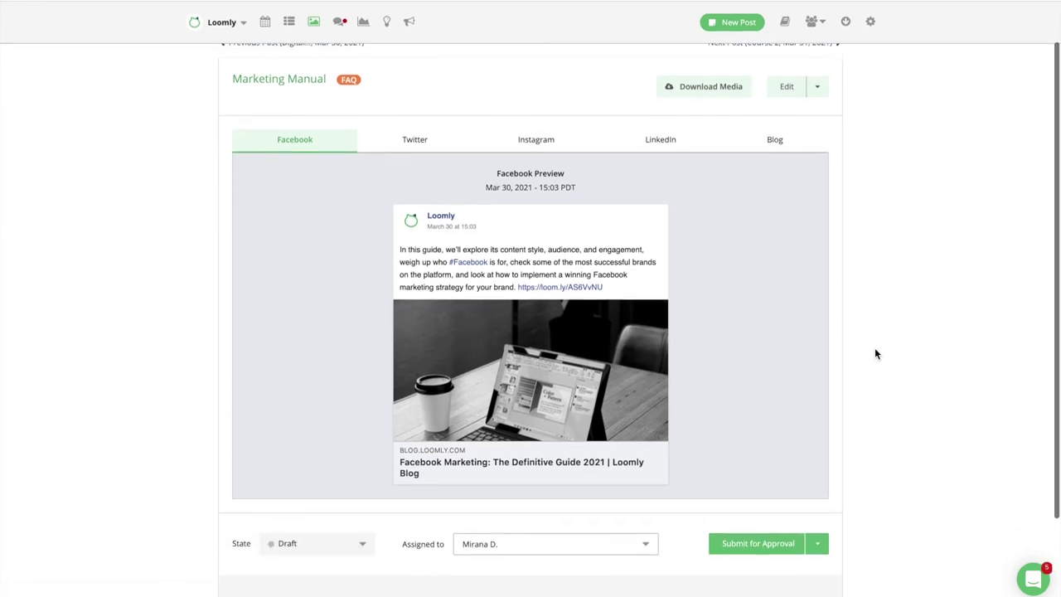
{"action": "left_click", "coordinate": [550, 80]}
{"action": "scroll", "coordinate": [705, 160], "scroll_direction": "down", "scroll_amount": 2}
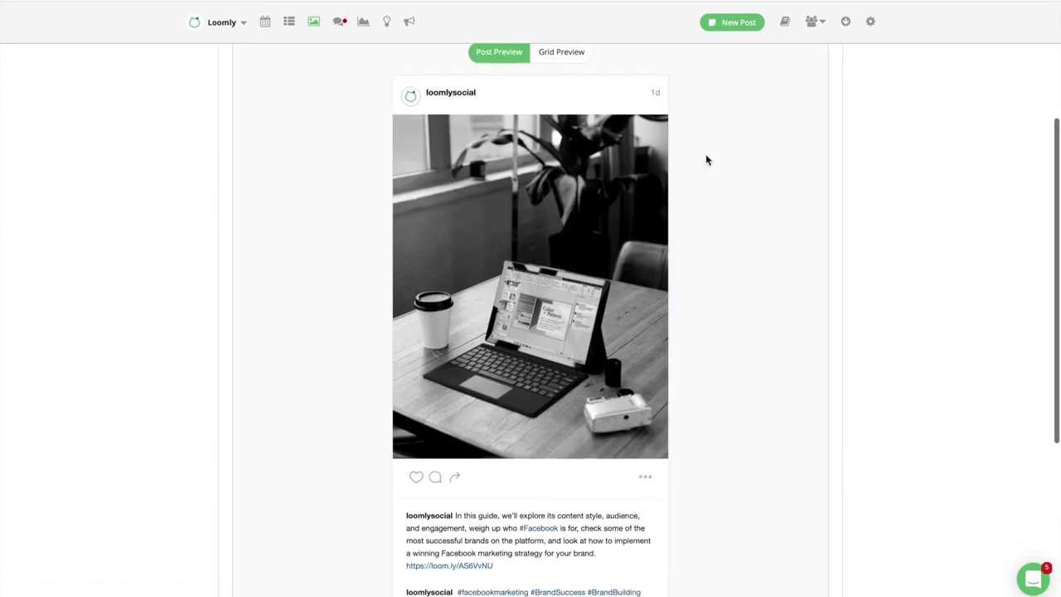
{"action": "scroll", "coordinate": [705, 160], "scroll_direction": "up", "scroll_amount": 3}
{"action": "left_click", "coordinate": [426, 82]}
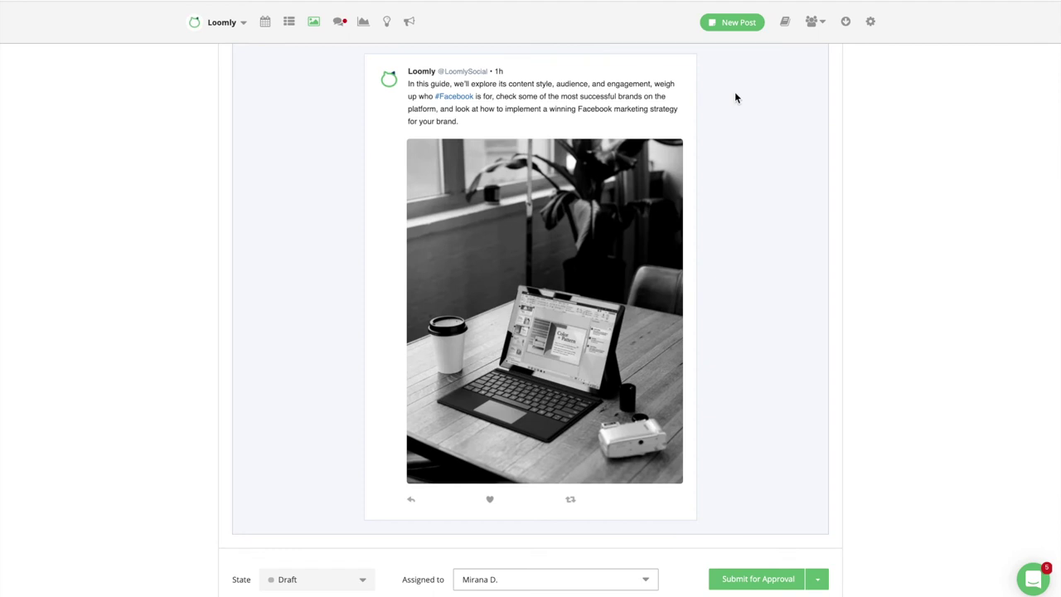
{"action": "scroll", "coordinate": [770, 92], "scroll_direction": "up", "scroll_amount": 1}
{"action": "scroll", "coordinate": [801, 86], "scroll_direction": "up", "scroll_amount": 4}
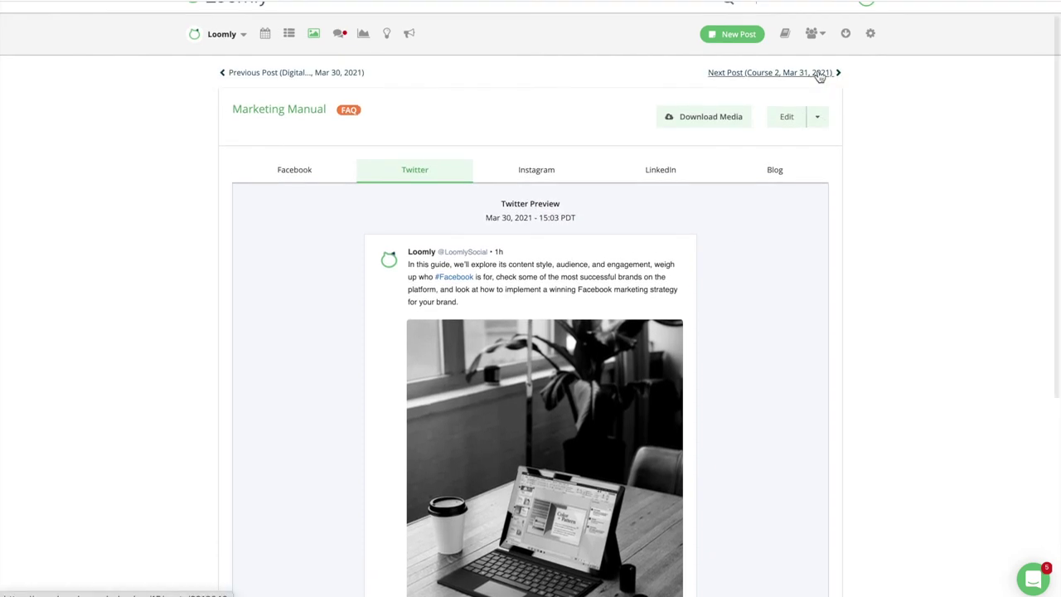
{"action": "scroll", "coordinate": [906, 111], "scroll_direction": "down", "scroll_amount": 1}
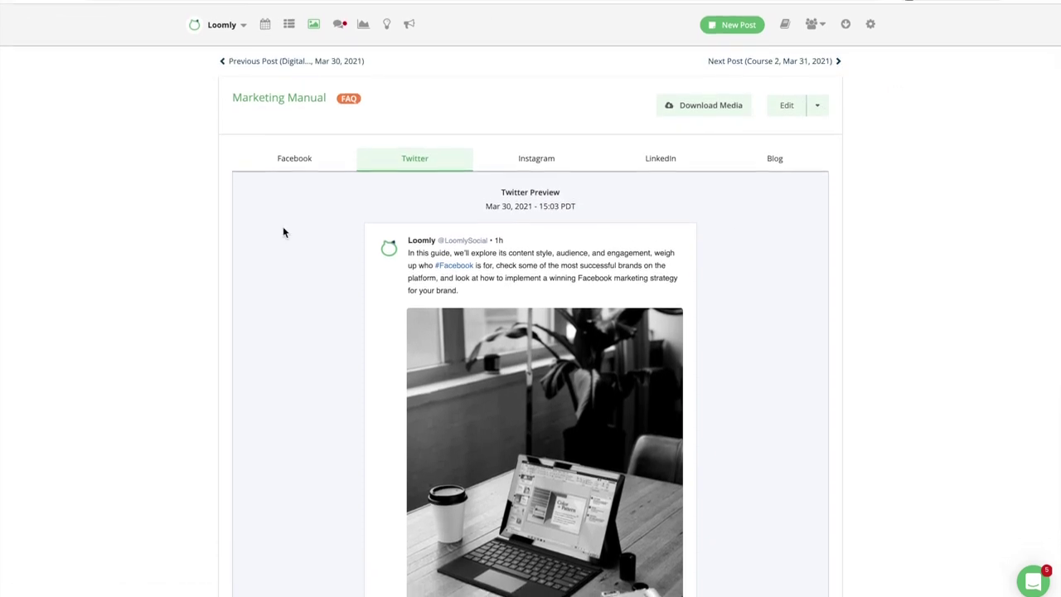
{"action": "left_click", "coordinate": [265, 25]}
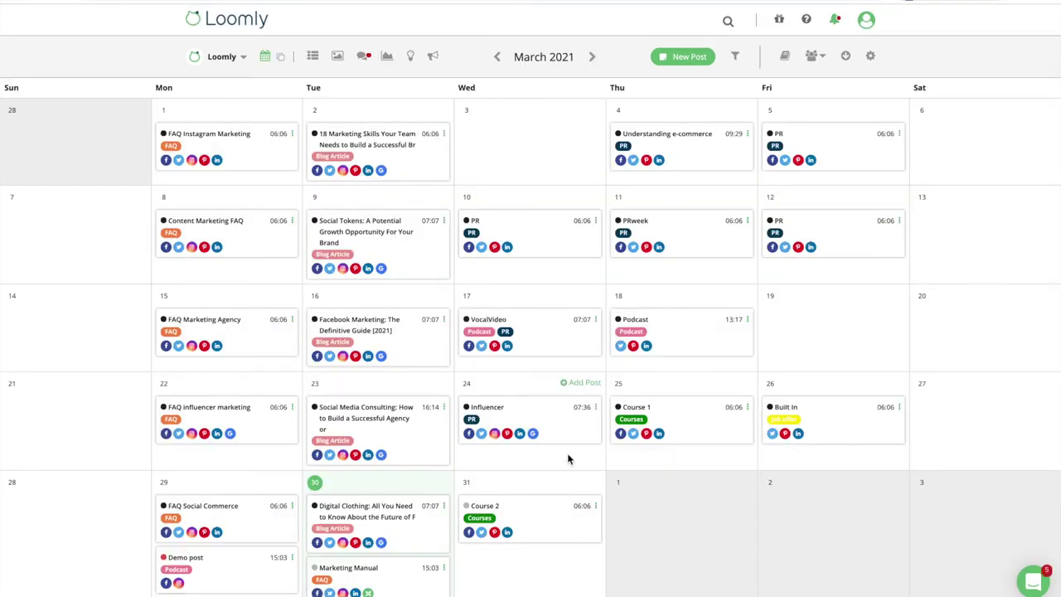
Add an 'Event reminder' quick post on Wednesday, March 31.
{"action": "left_click", "coordinate": [581, 482]}
{"action": "type", "text": "Ev"}
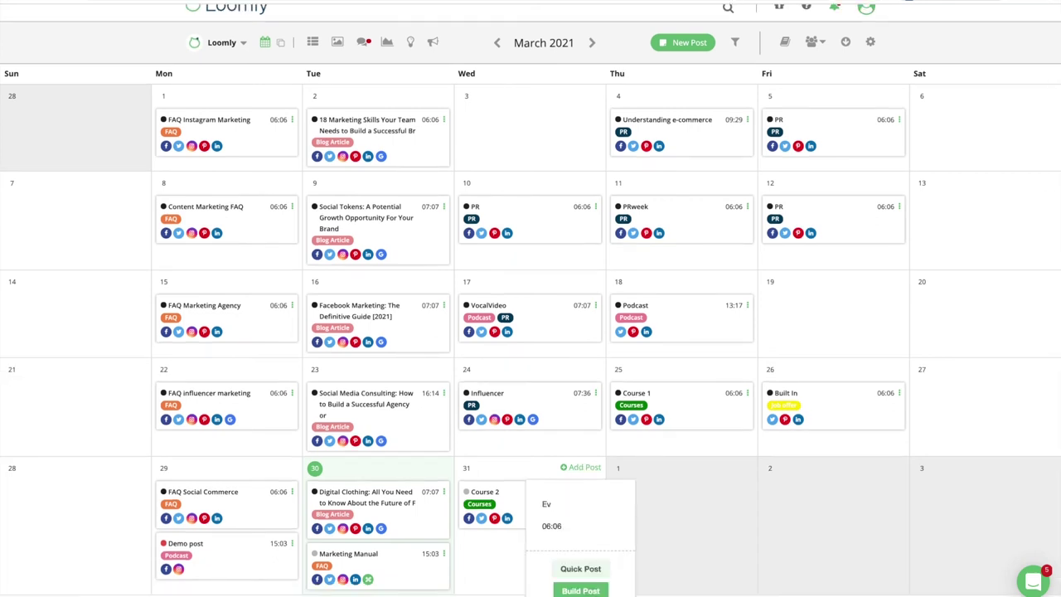
{"action": "type", "text": "ent reminder"}
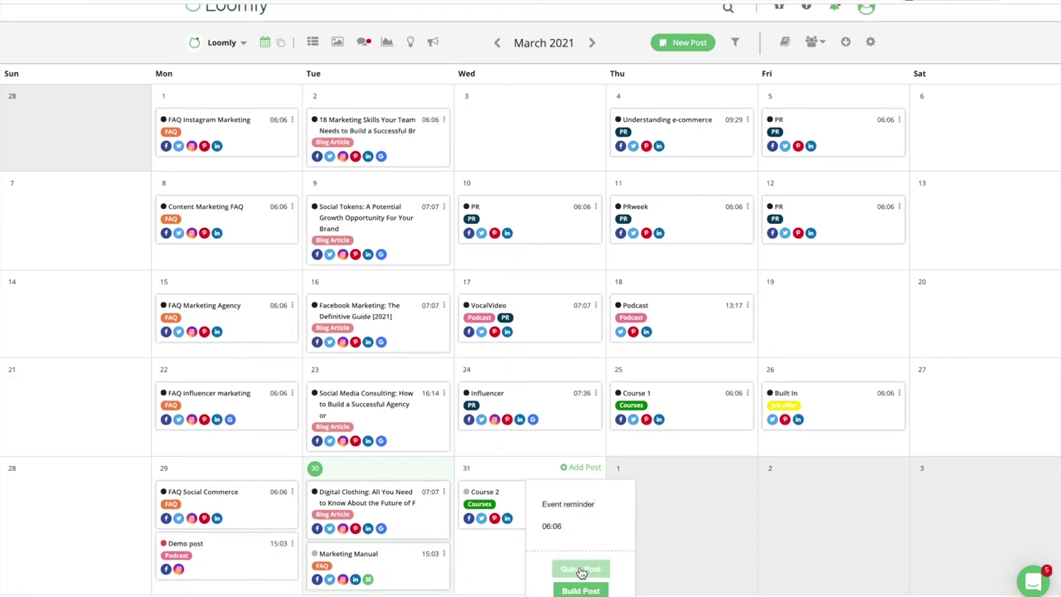
{"action": "left_click", "coordinate": [581, 568]}
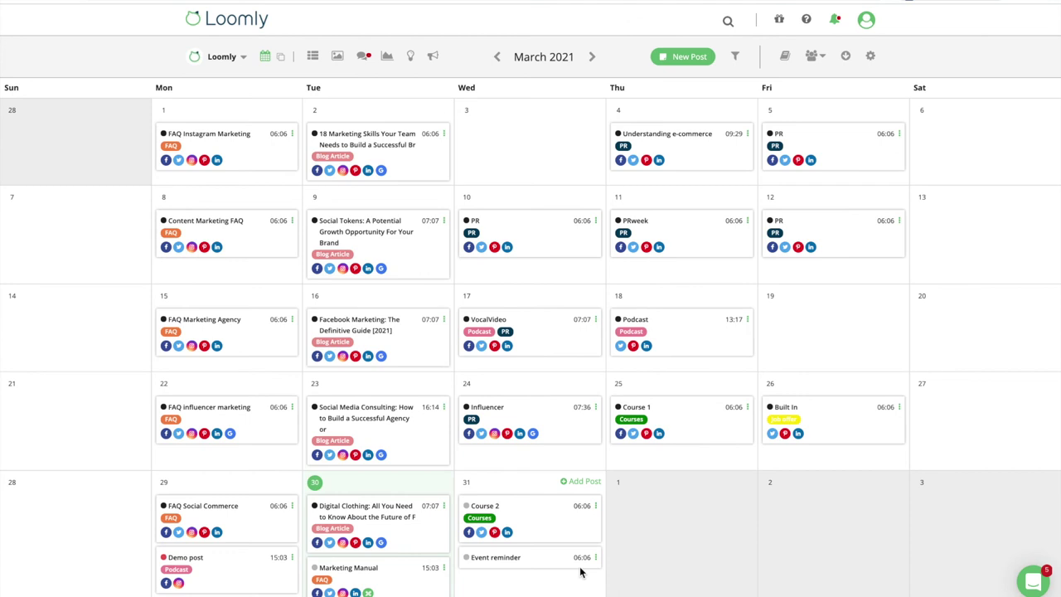
{"action": "left_click", "coordinate": [785, 60]}
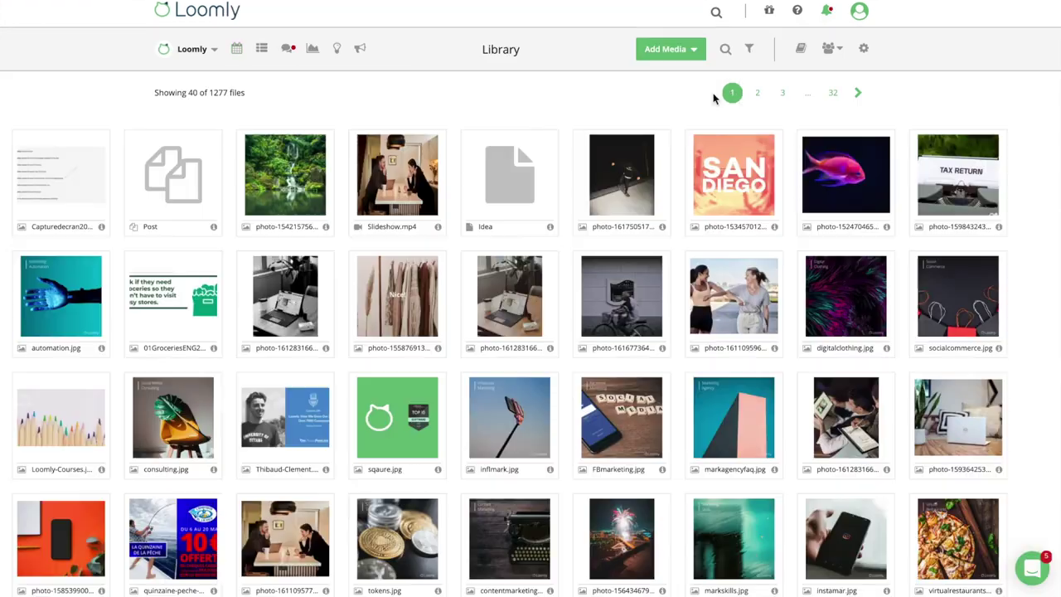
Create a library note with the subject 'Notes'.
{"action": "left_click", "coordinate": [695, 52]}
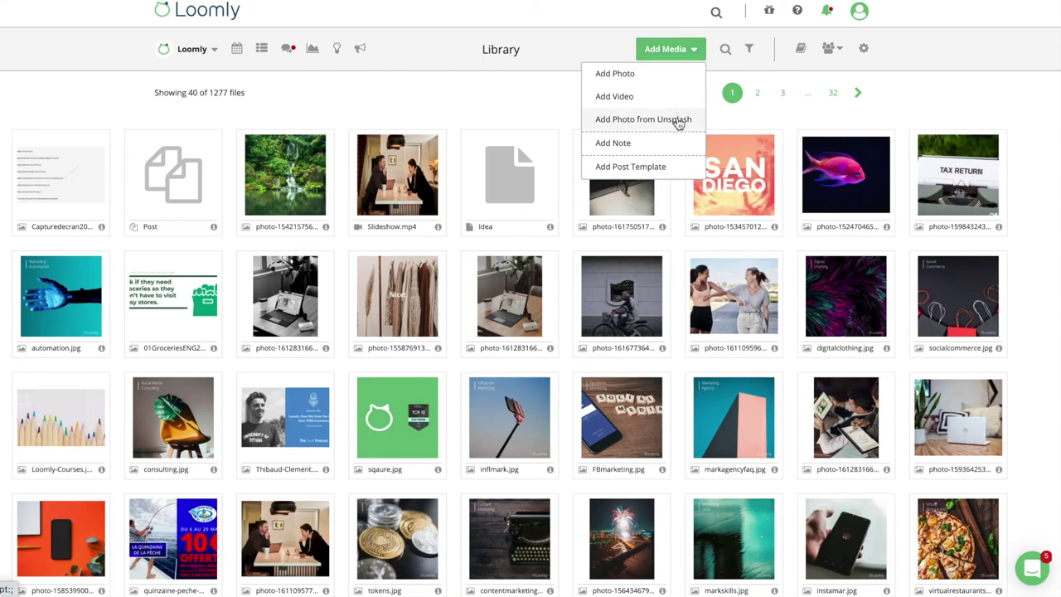
{"action": "left_click", "coordinate": [663, 144]}
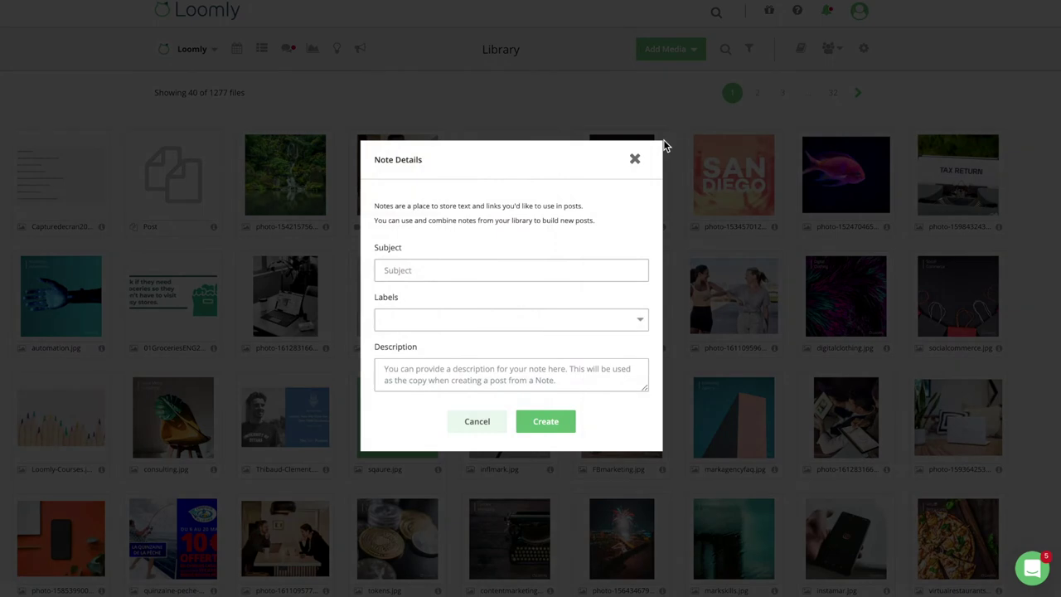
{"action": "left_click", "coordinate": [538, 267]}
{"action": "type", "text": "Notes"}
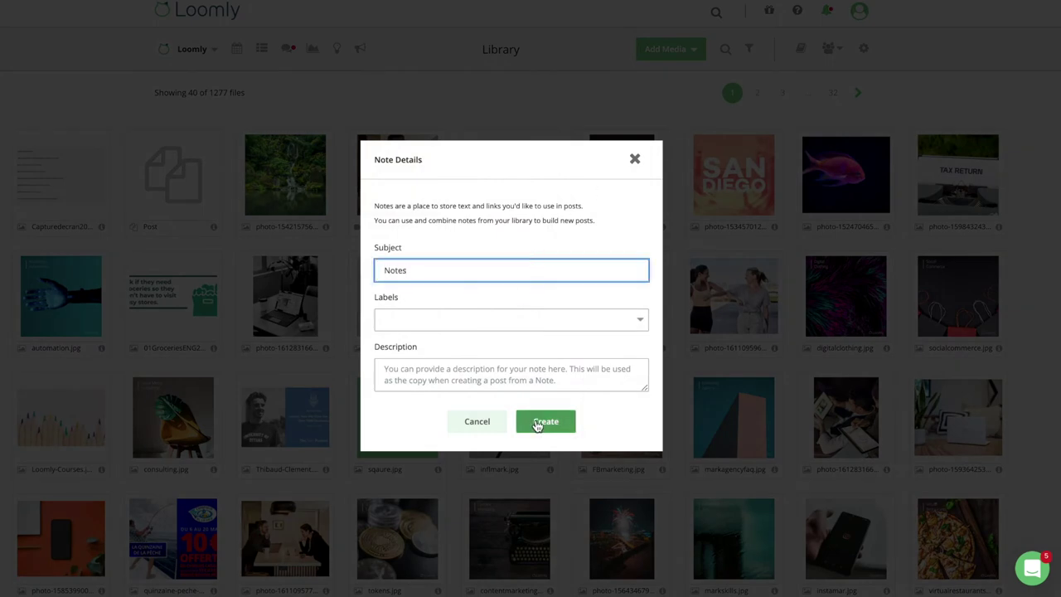
{"action": "left_click", "coordinate": [537, 424]}
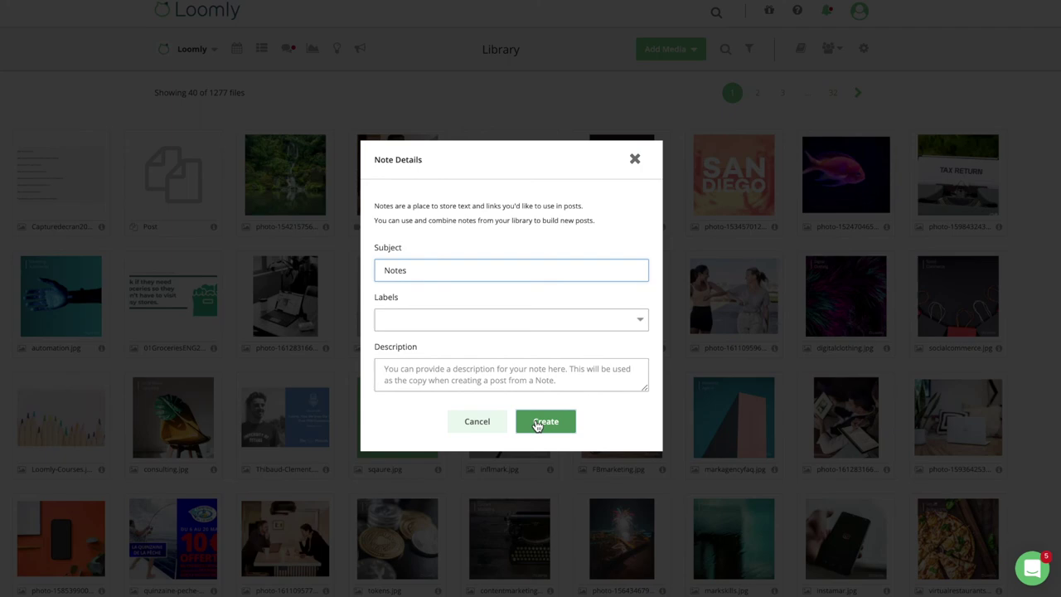
{"action": "left_click", "coordinate": [537, 423]}
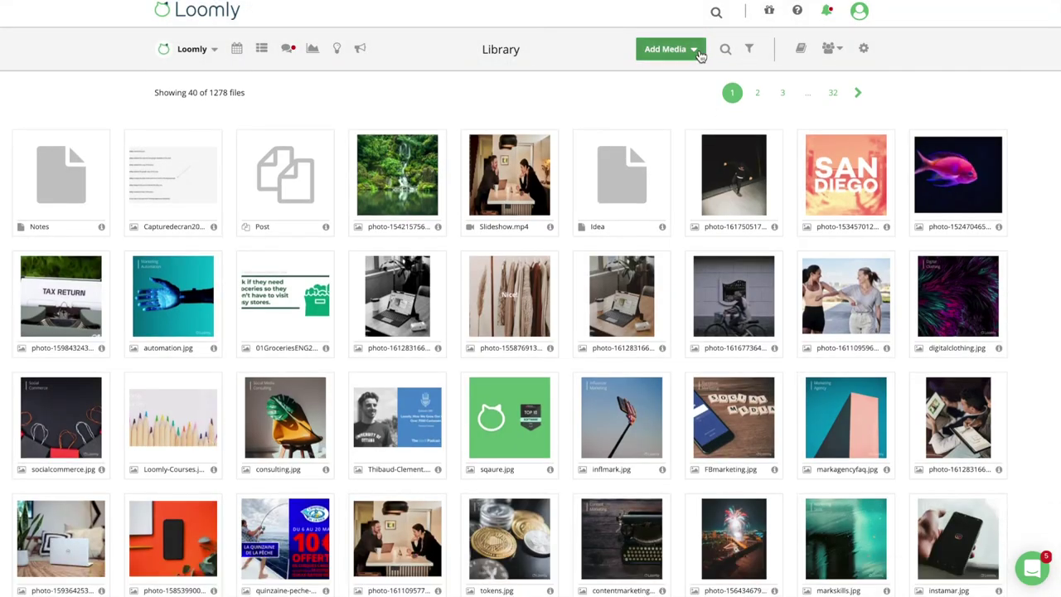
Start a post template from Add Media, then turn three selected library photos into a video.
{"action": "left_click", "coordinate": [667, 49]}
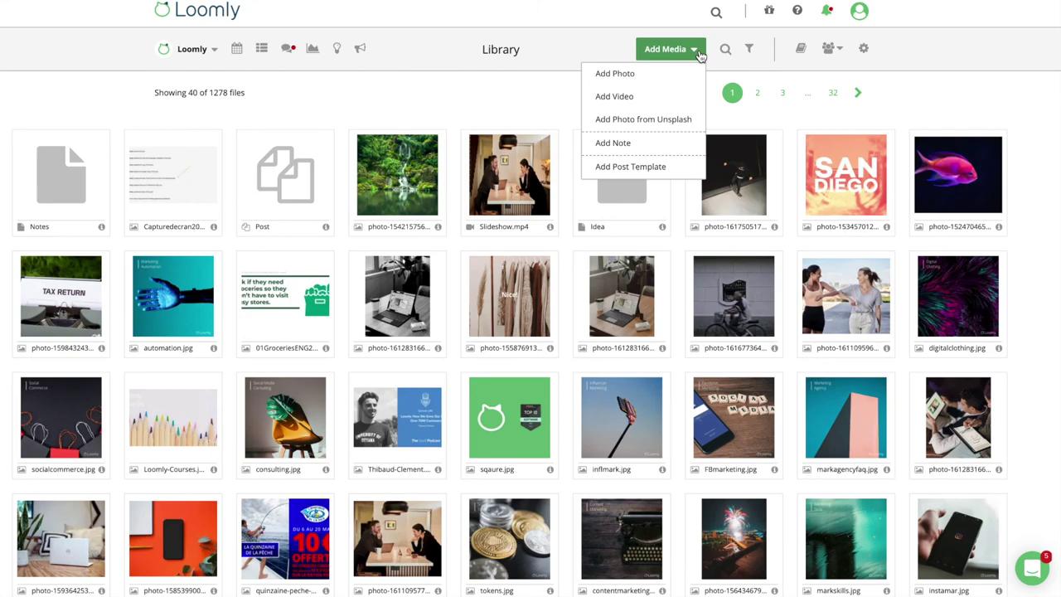
{"action": "left_click", "coordinate": [682, 169]}
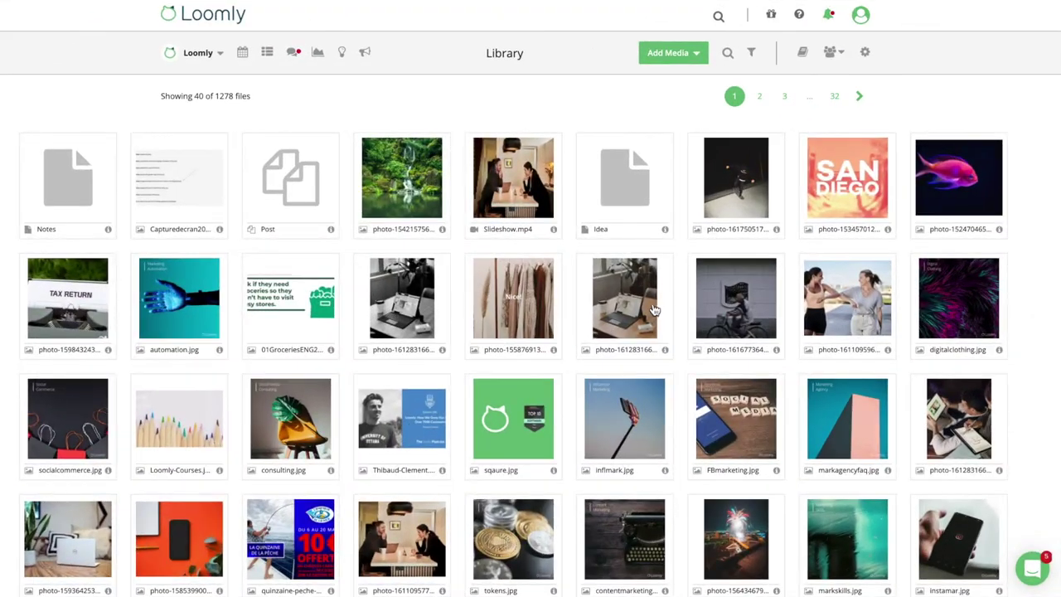
{"action": "left_click", "coordinate": [653, 310]}
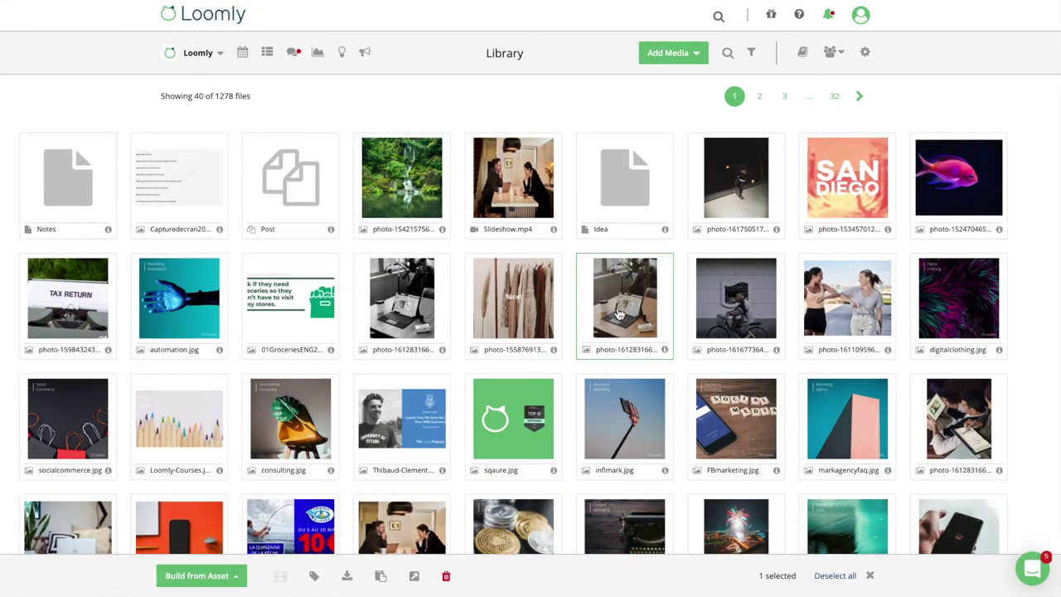
{"action": "left_click", "coordinate": [404, 325]}
{"action": "left_click", "coordinate": [945, 424]}
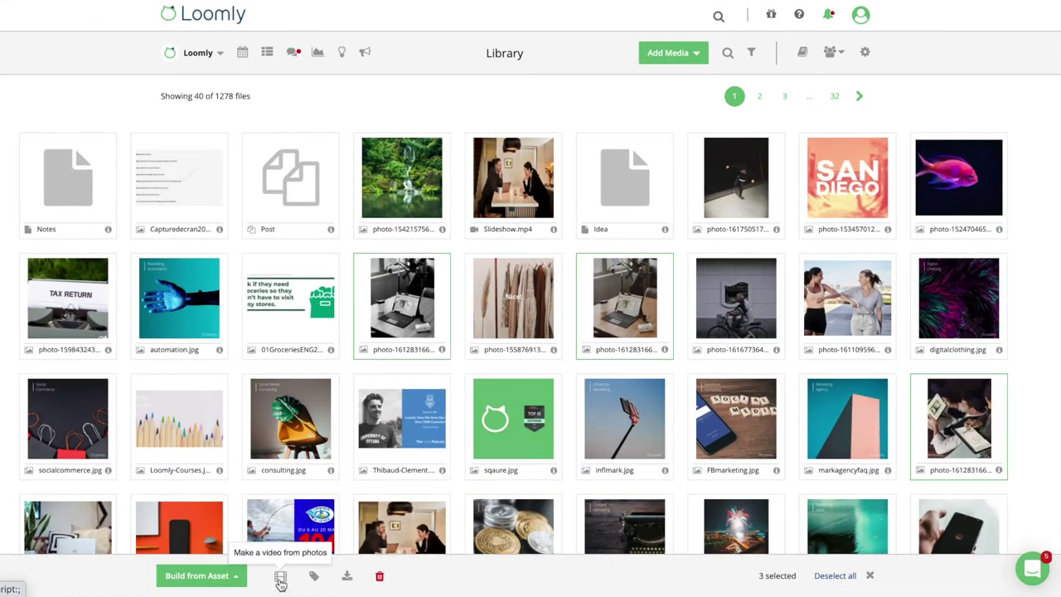
{"action": "left_click", "coordinate": [280, 580]}
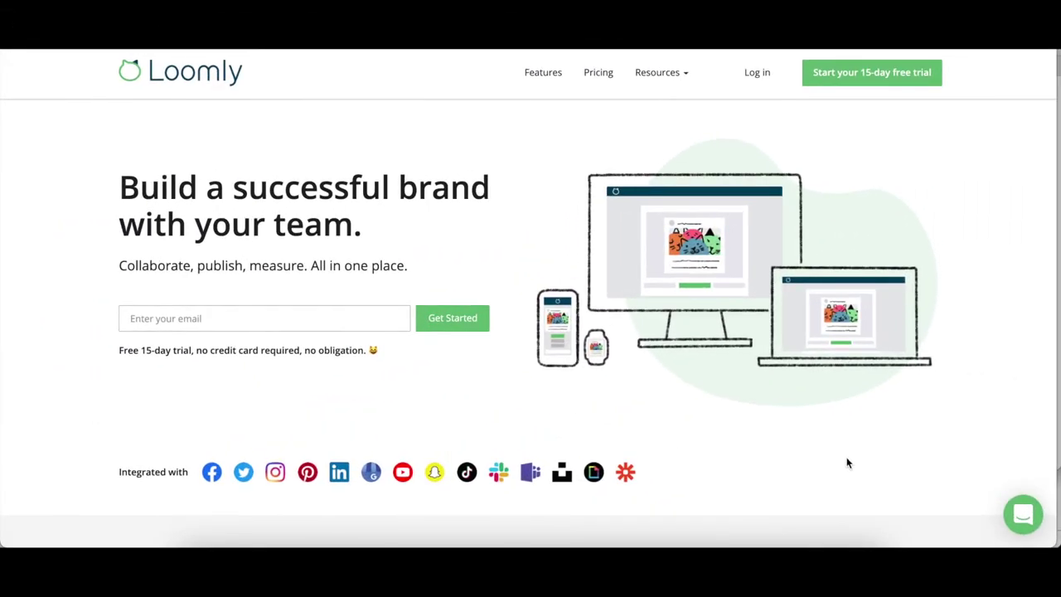
Start a new support chat conversation with the message 'Hi!'.
{"action": "left_click", "coordinate": [1023, 516]}
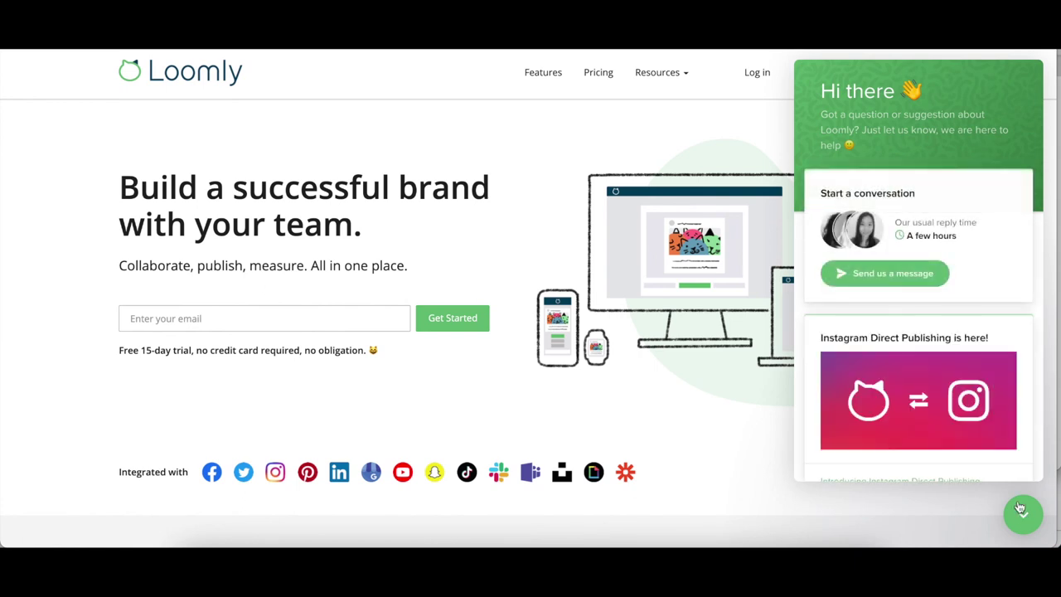
{"action": "left_click", "coordinate": [903, 285]}
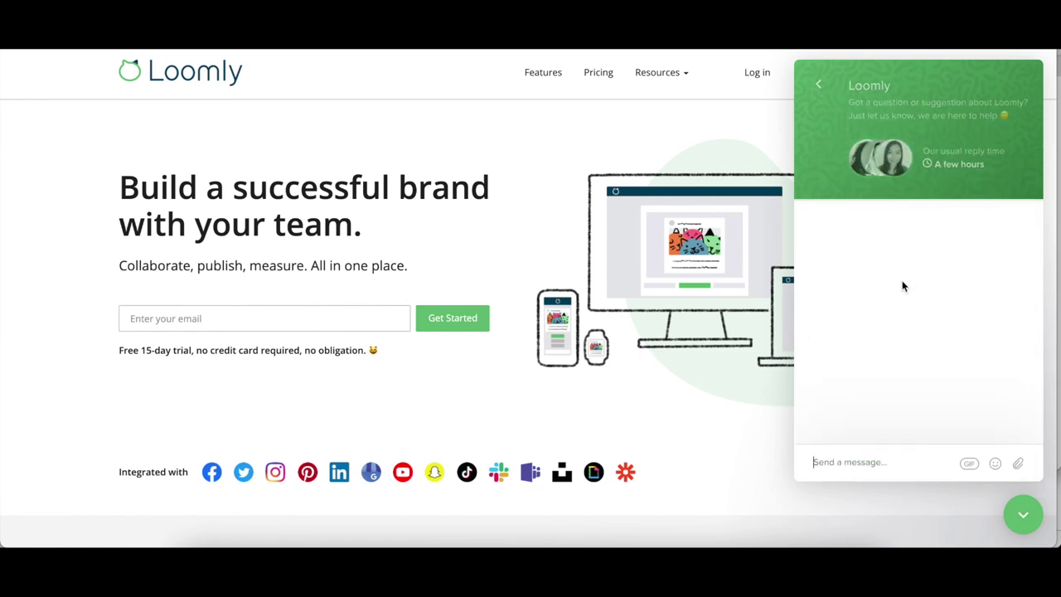
{"action": "type", "text": "Hi!"}
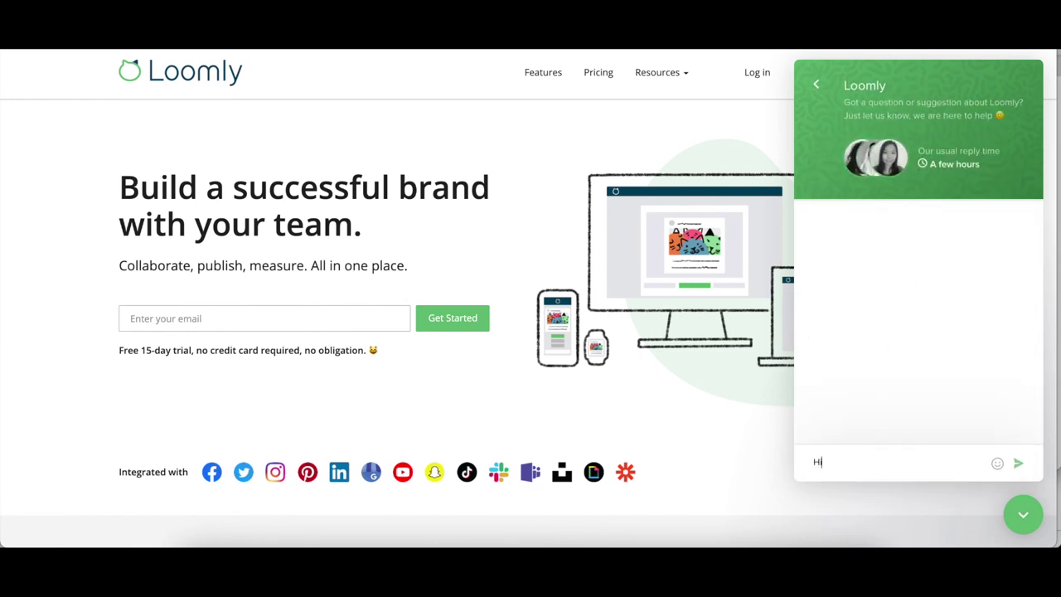